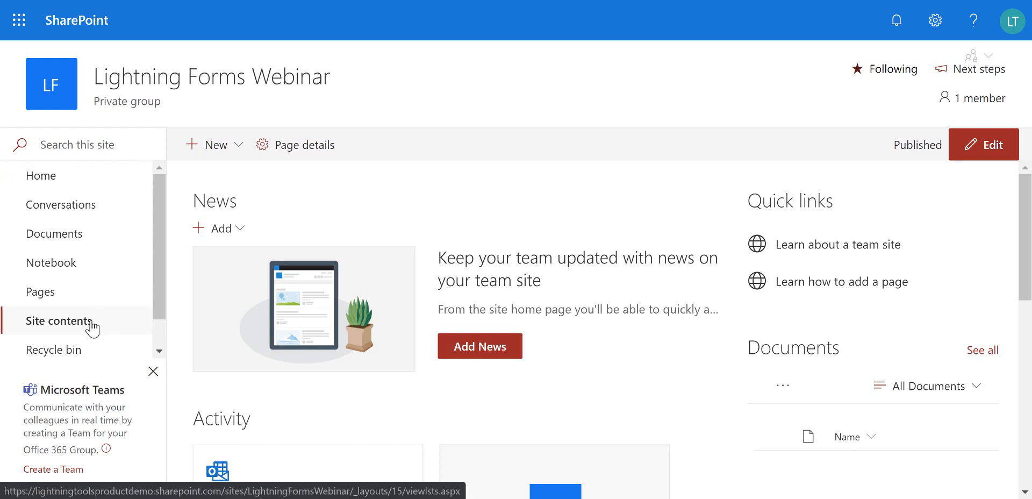
- Open the Contacts list from the site contents
click(30, 328)
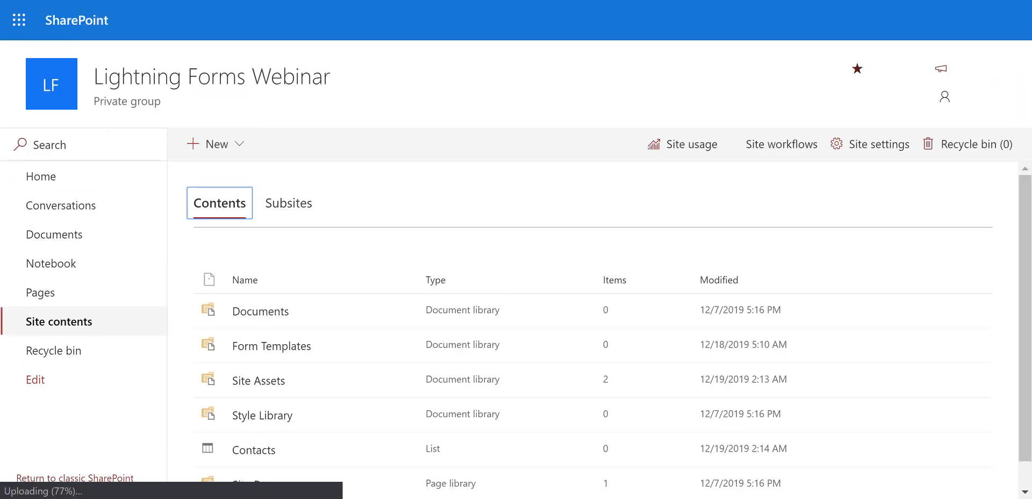
click(262, 454)
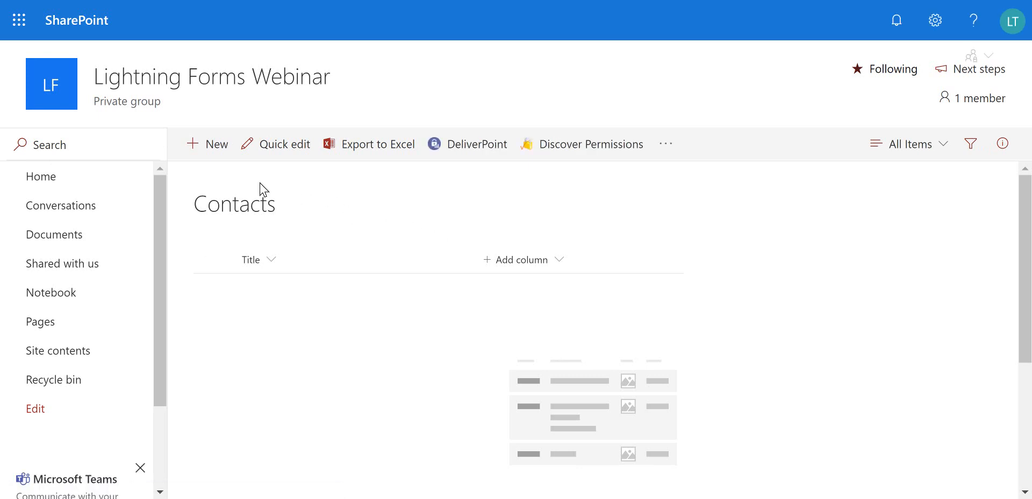
- Open a new item form in the Contacts list, review its fields down to Attachments, and close it without saving
click(215, 158)
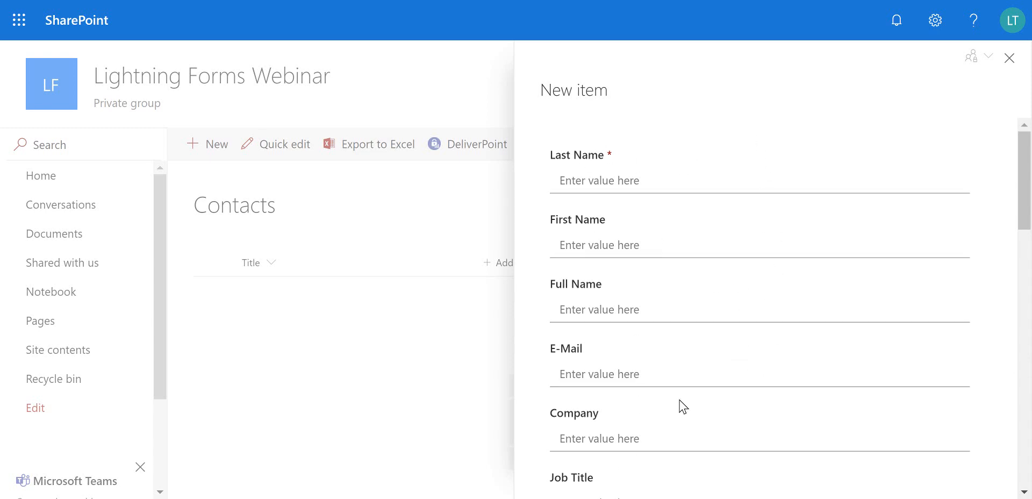
scroll(728, 182, down, 3)
scroll(728, 186, down, 15)
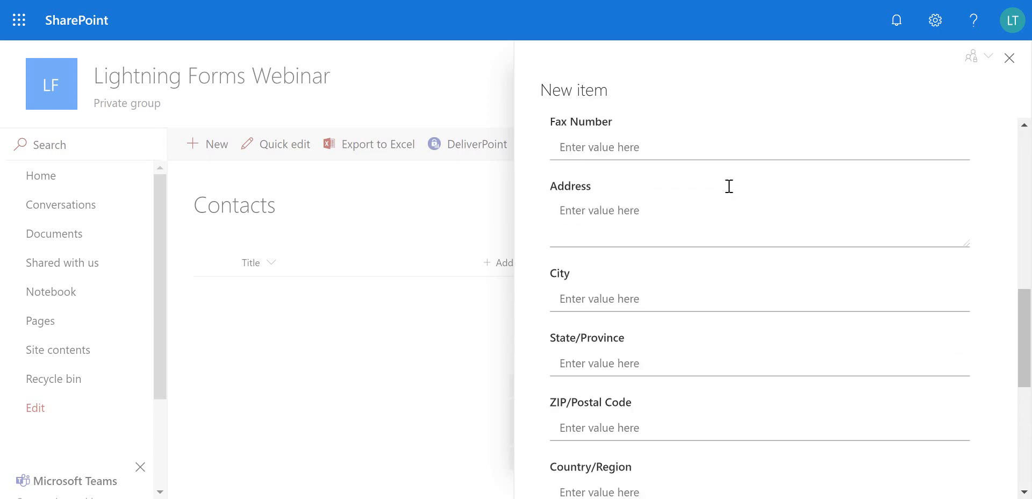
scroll(710, 207, down, 3)
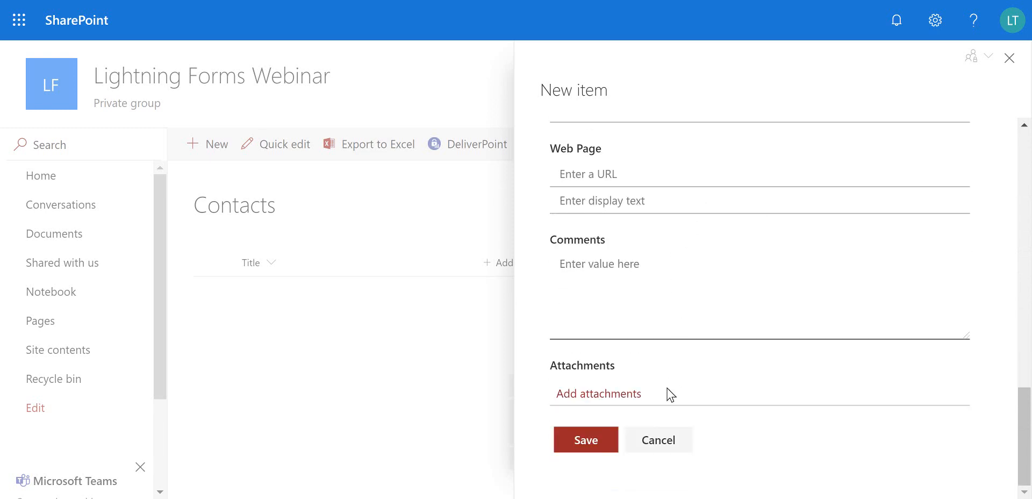
scroll(640, 357, up, 6)
scroll(645, 350, up, 10)
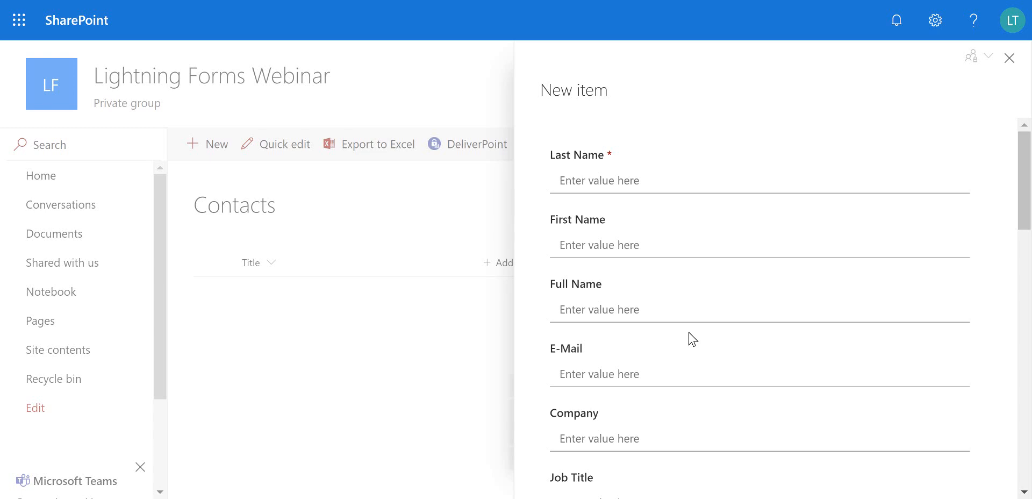
click(1010, 60)
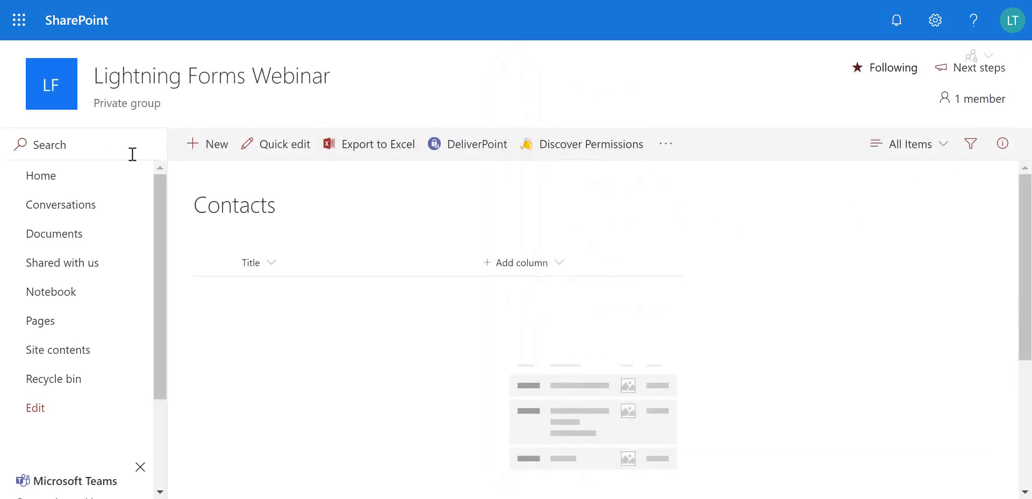
- Open NewForm.aspx of the Contacts list for editing through the Lightning Forms Customization Dialog
click(666, 144)
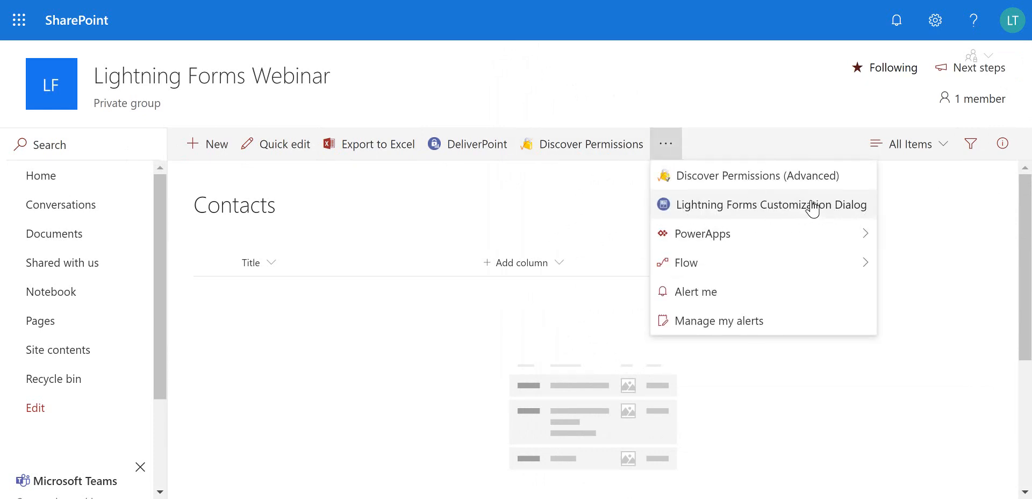
click(792, 207)
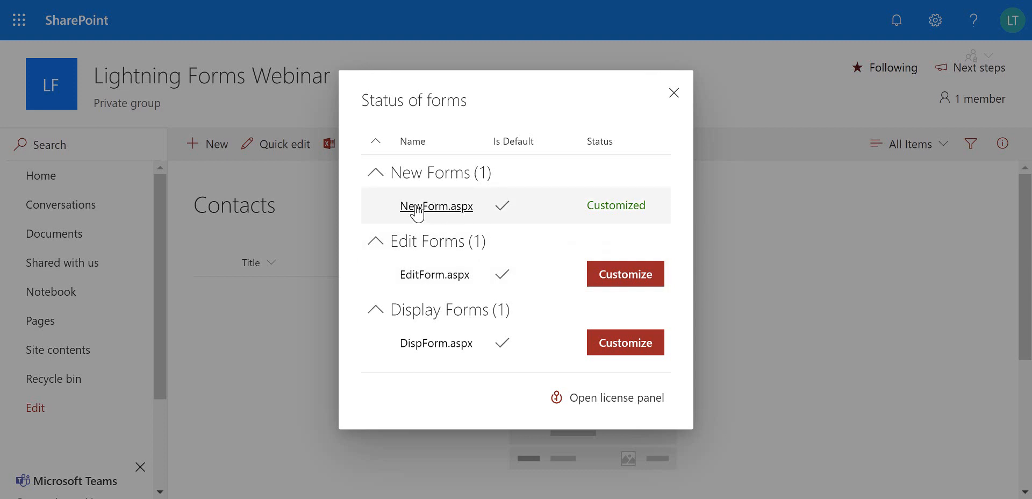
click(450, 213)
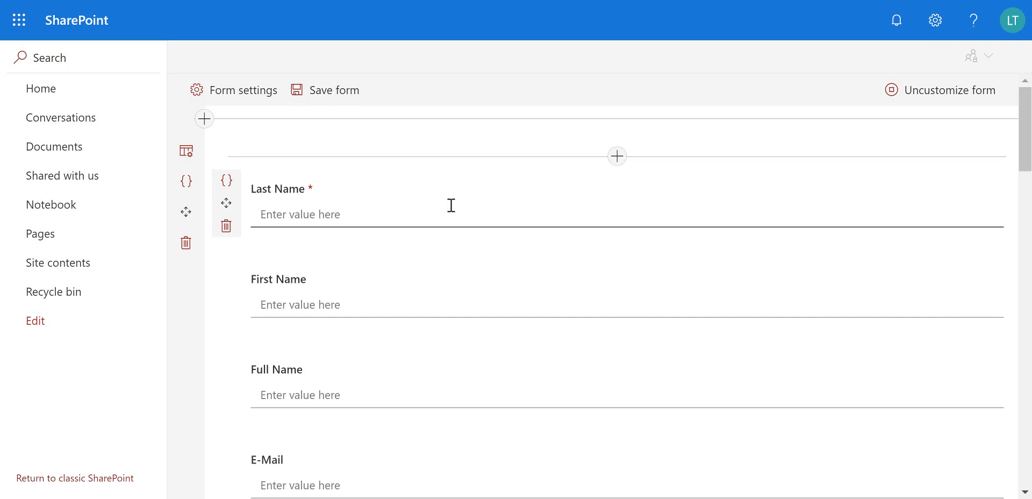
- Review the right-side panel size options in the form settings and leave them without saving
click(235, 97)
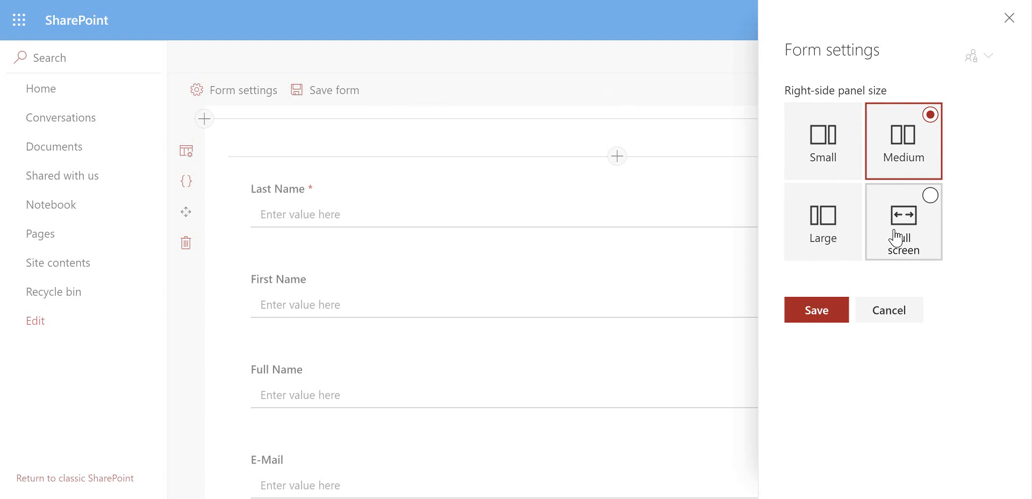
click(889, 316)
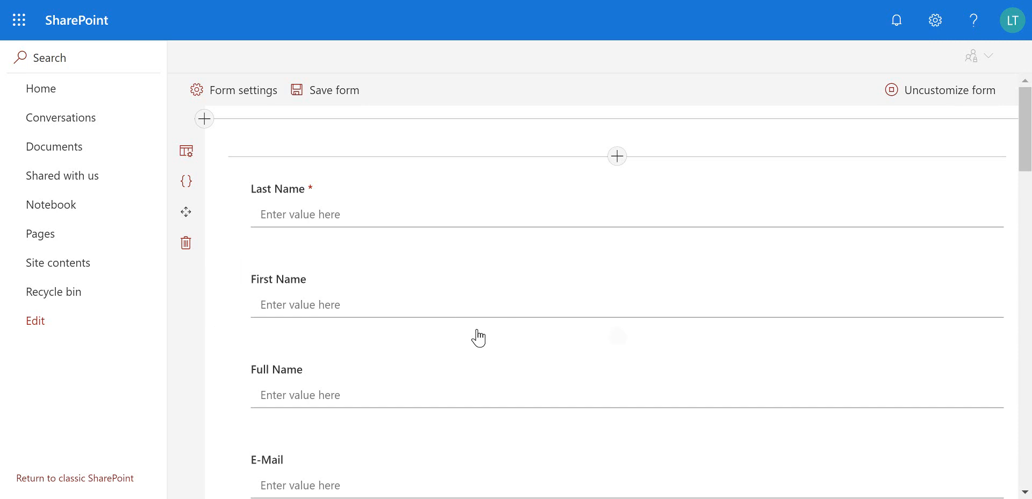
- Add a two-column section atop the form and move First Name above Last Name into its first column and Full Name into its second
click(205, 119)
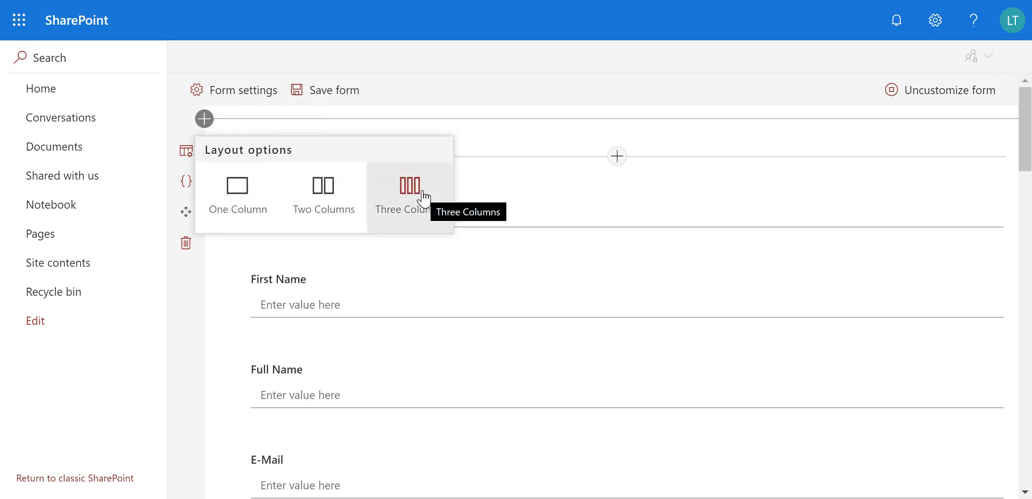
click(336, 200)
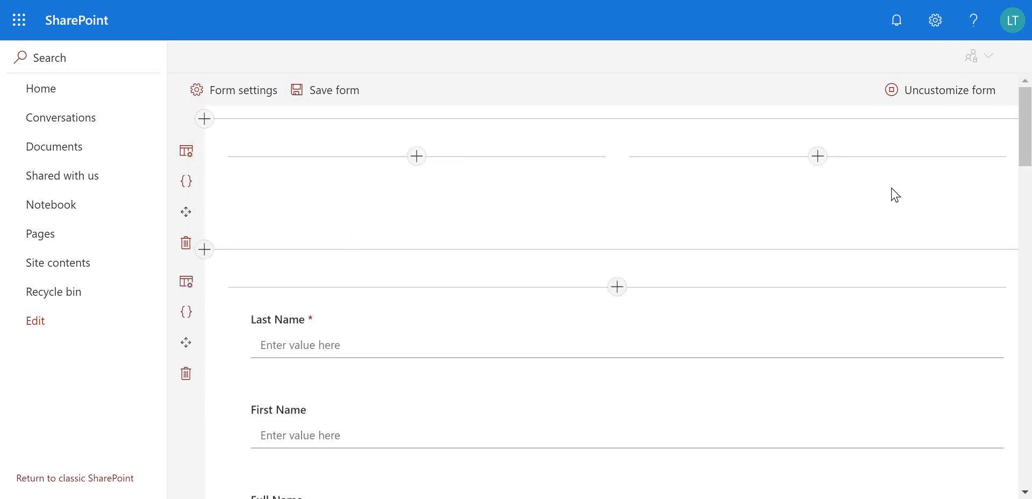
mouse_move(224, 342)
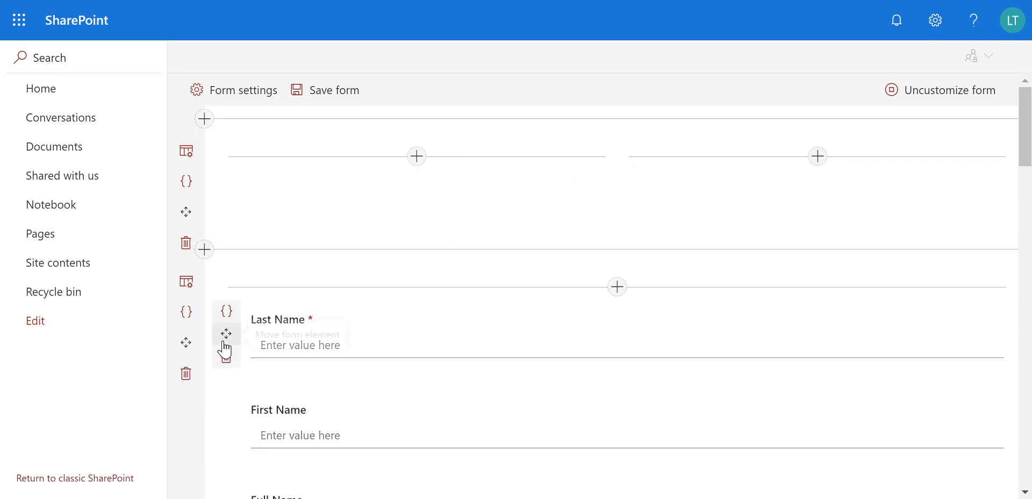
drag(228, 338, 294, 215)
scroll(239, 341, down, 2)
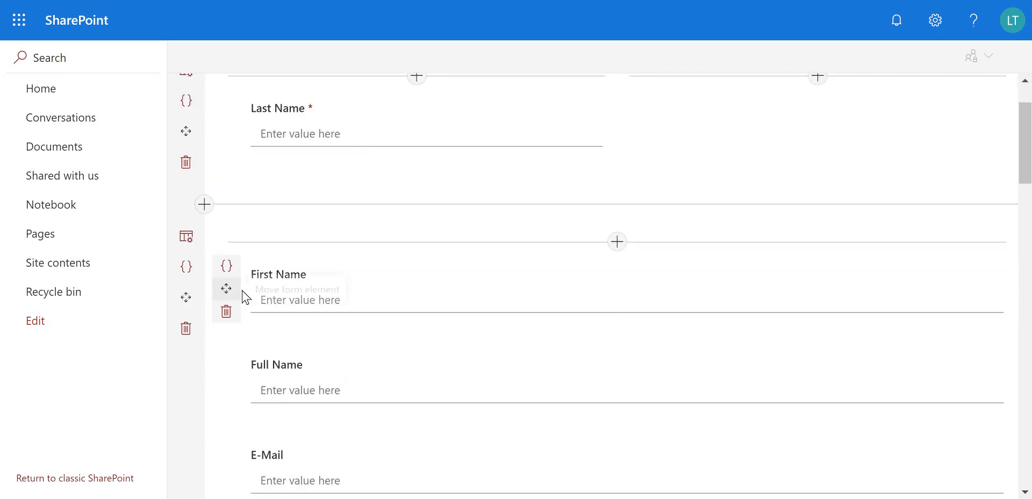
drag(282, 270, 260, 124)
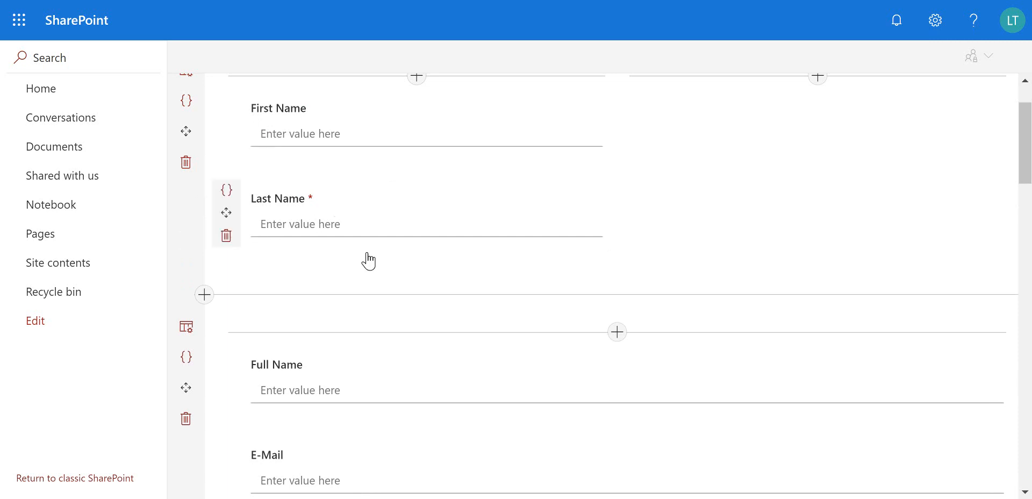
drag(221, 391, 711, 120)
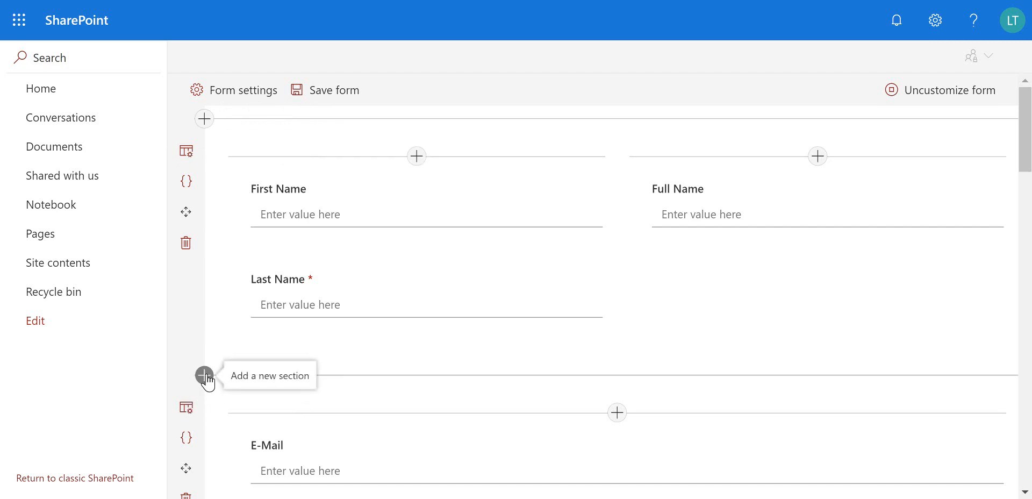
- Browse the available fields, controls and libraries, and add a Tabs control above the E-Mail field
click(602, 419)
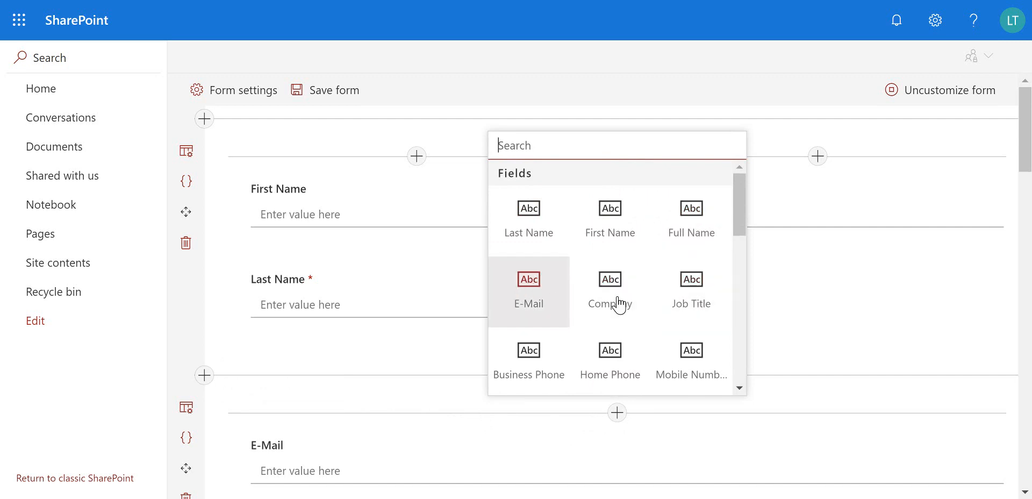
scroll(622, 302, down, 2)
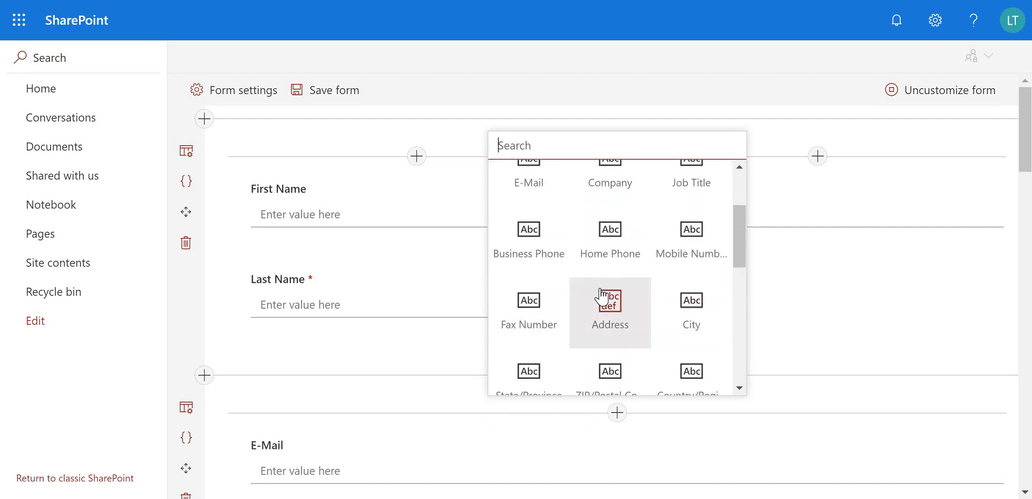
scroll(658, 330, down, 2)
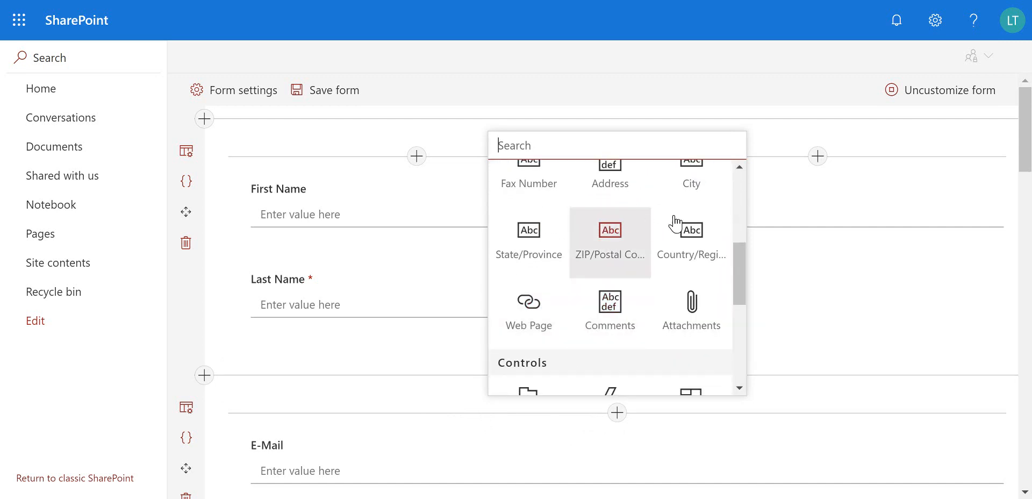
scroll(634, 280, down, 3)
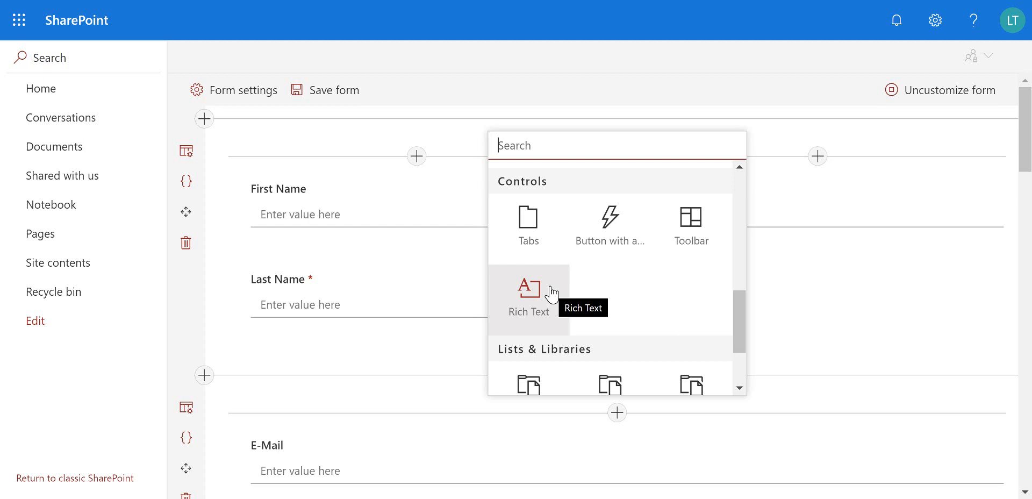
scroll(664, 324, down, 3)
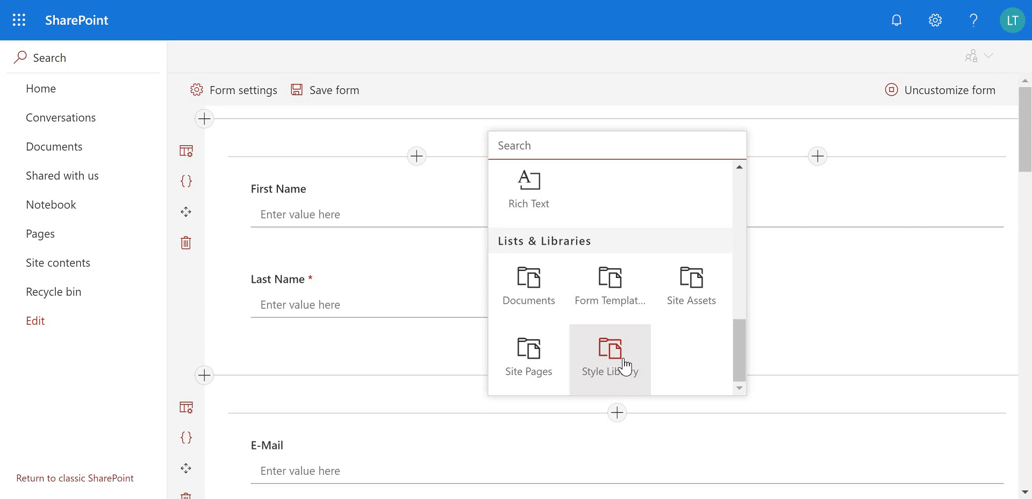
scroll(634, 354, up, 3)
scroll(636, 355, down, 3)
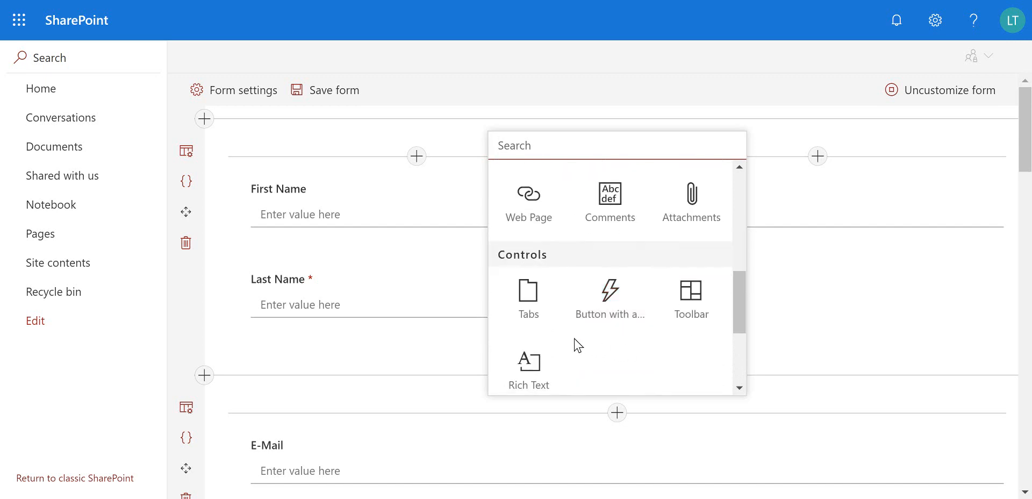
click(537, 311)
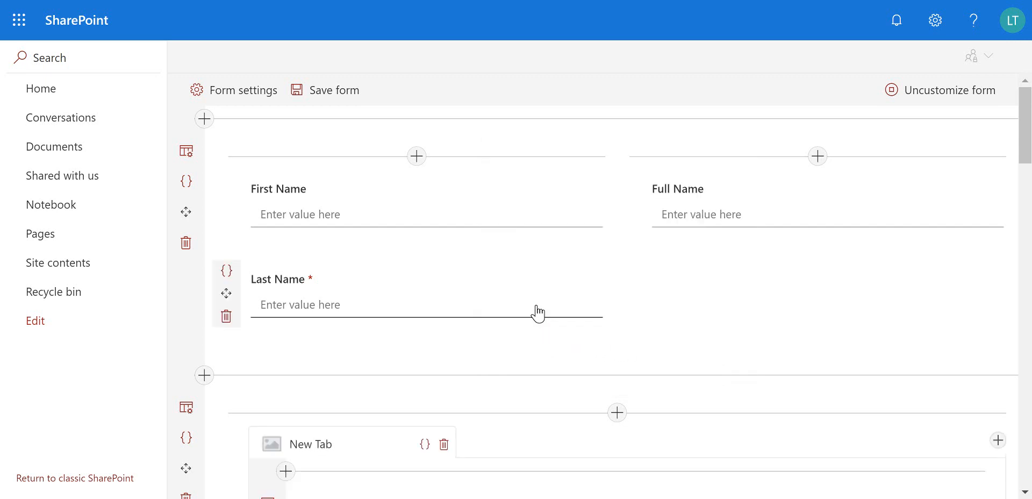
- Add two more tabs to the Tabs control
scroll(525, 310, down, 4)
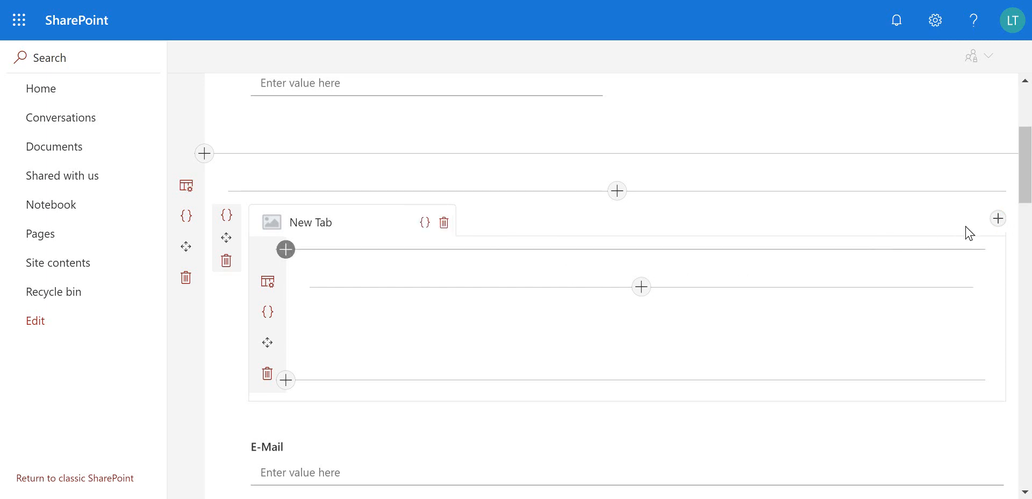
click(997, 218)
click(995, 221)
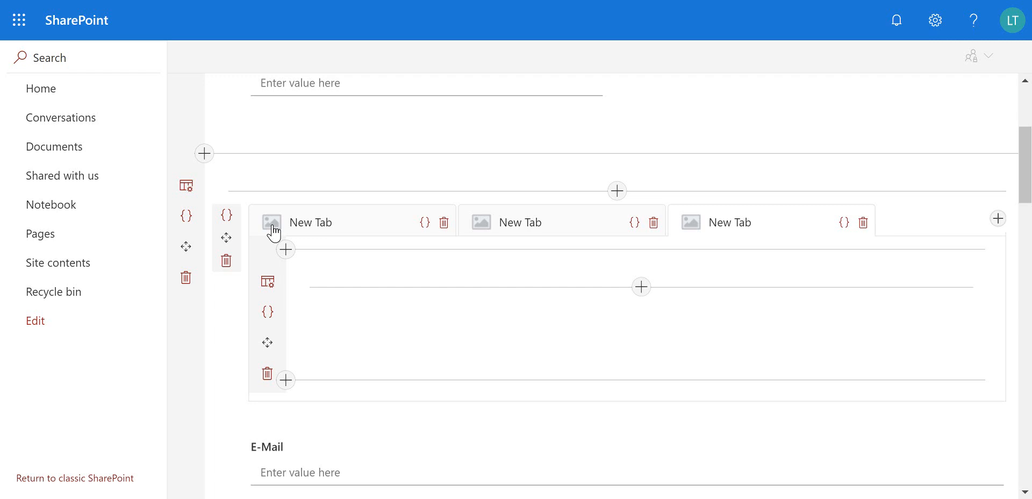
- Rename the first tab as "Main Details"
click(321, 228)
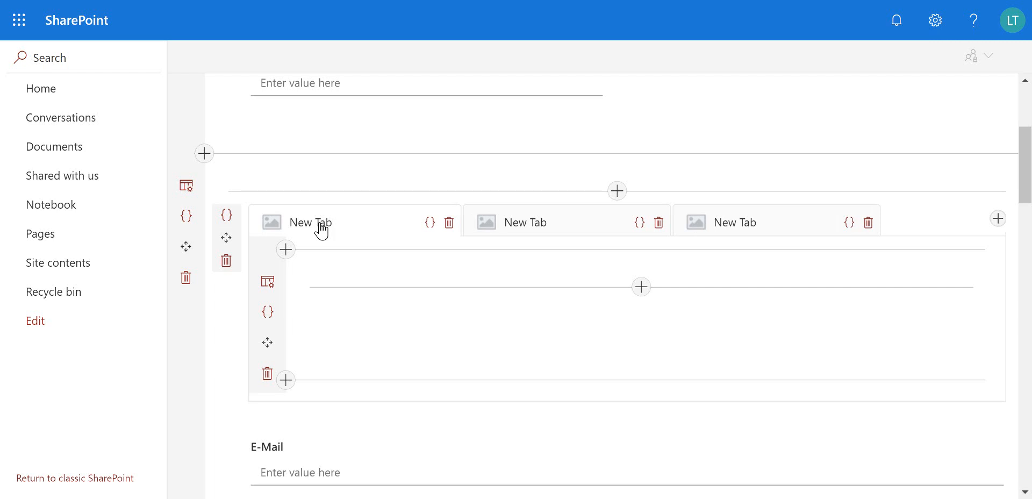
key(BackSpace)
key(BackSpace)
key(BackSpace)
key(BackSpace)
key(BackSpace)
key(BackSpace)
text(Main Details)
- Rename the second tab as "Address Details"
click(527, 232)
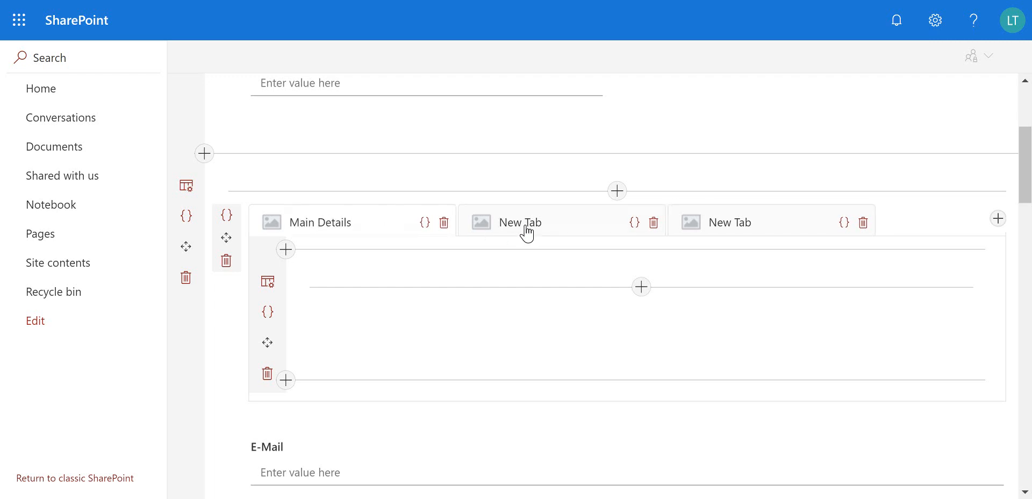
click(527, 232)
key(BackSpace)
key(BackSpace)
key(BackSpace)
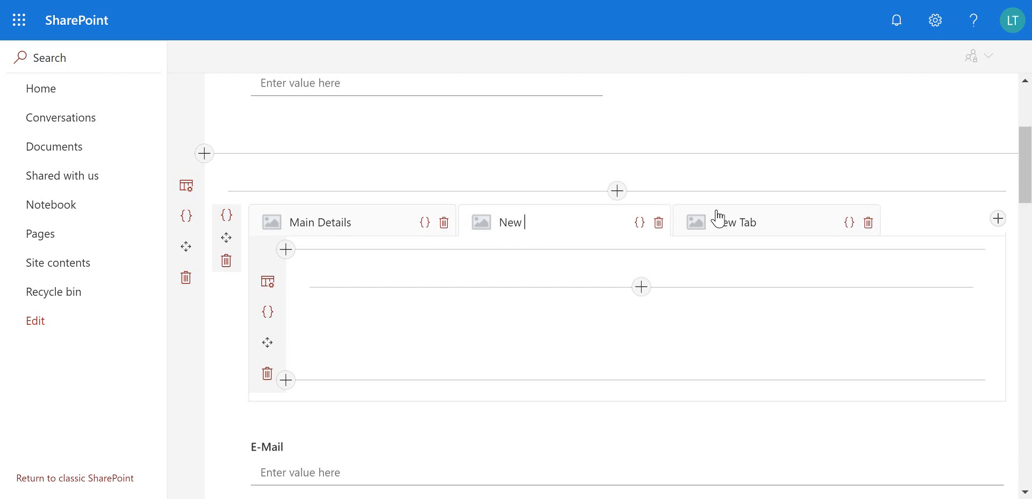
key(BackSpace)
key(BackSpace)
key(BackSpace)
key(BackSpace)
text(Address Details)
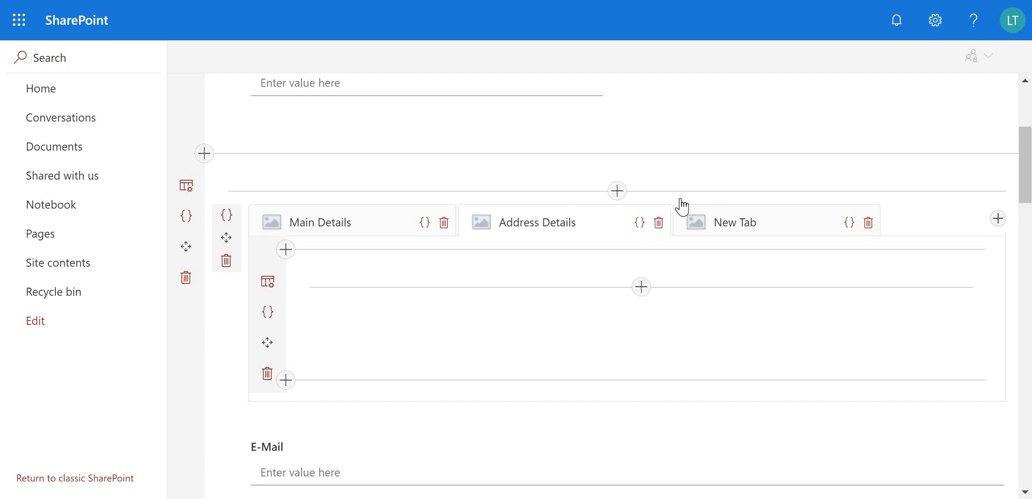
- Rename the third tab as "Comments"
click(754, 229)
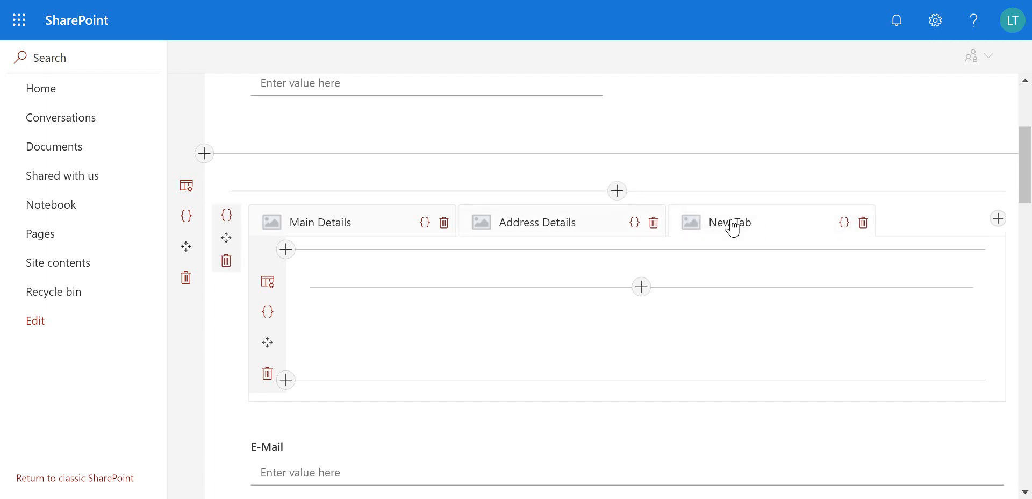
click(733, 228)
key(BackSpace)
key(BackSpace)
key(BackSpace)
key(BackSpace)
key(BackSpace)
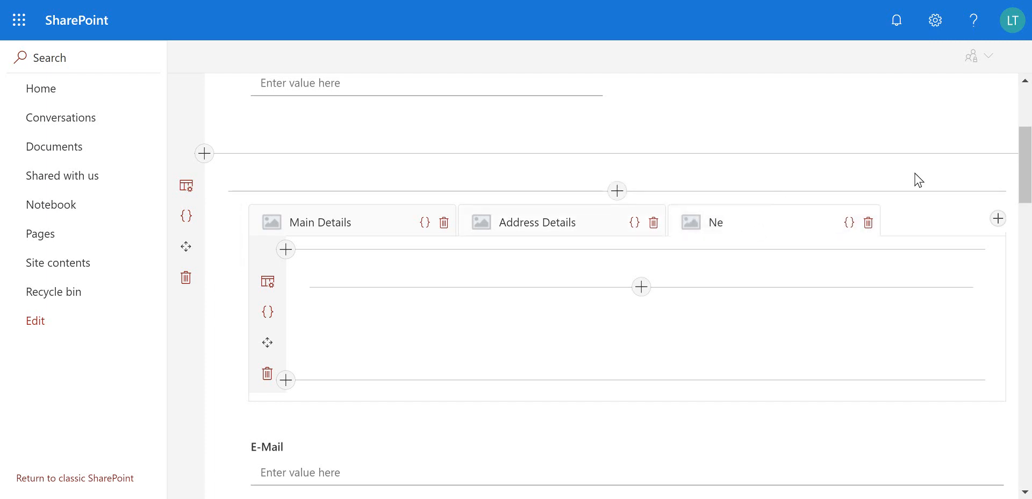
key(BackSpace)
text(Comments)
click(598, 348)
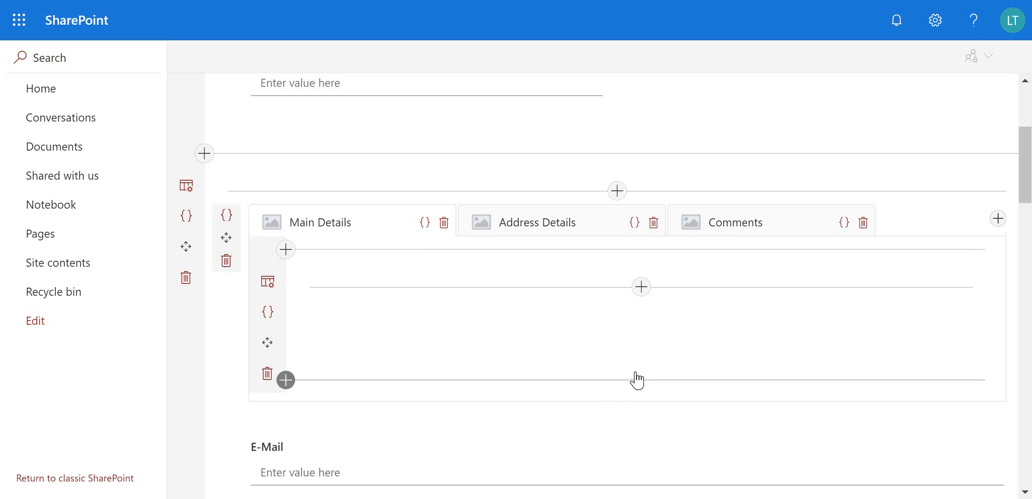
scroll(579, 281, up, 4)
scroll(578, 282, down, 2)
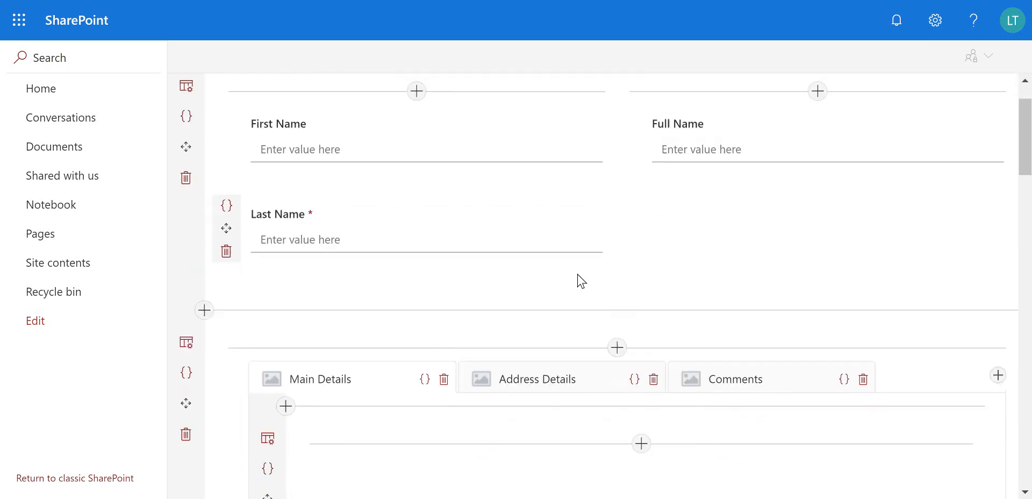
- Move the First Name and Last Name fields from the two-column section into the Main Details tab
scroll(579, 282, up, 1)
mouse_move(242, 152)
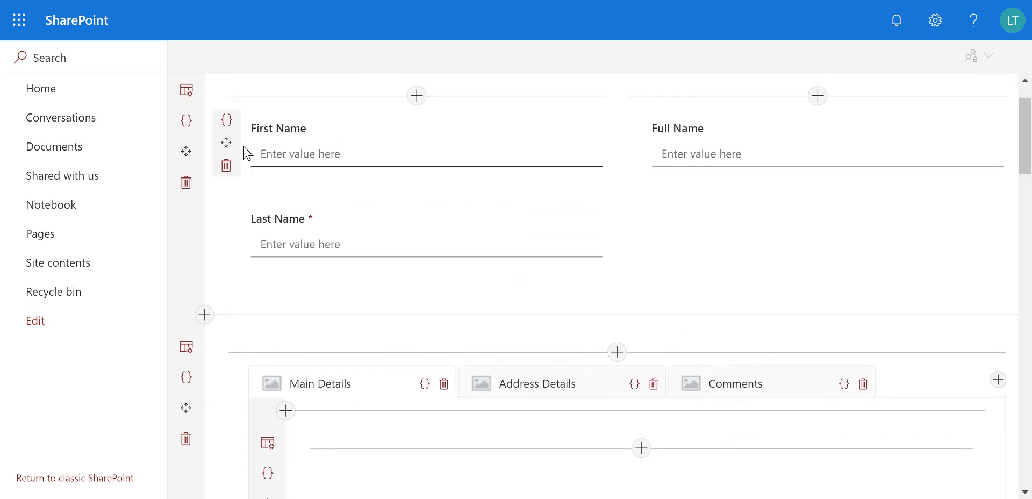
drag(226, 140, 502, 475)
mouse_move(253, 155)
drag(229, 150, 362, 433)
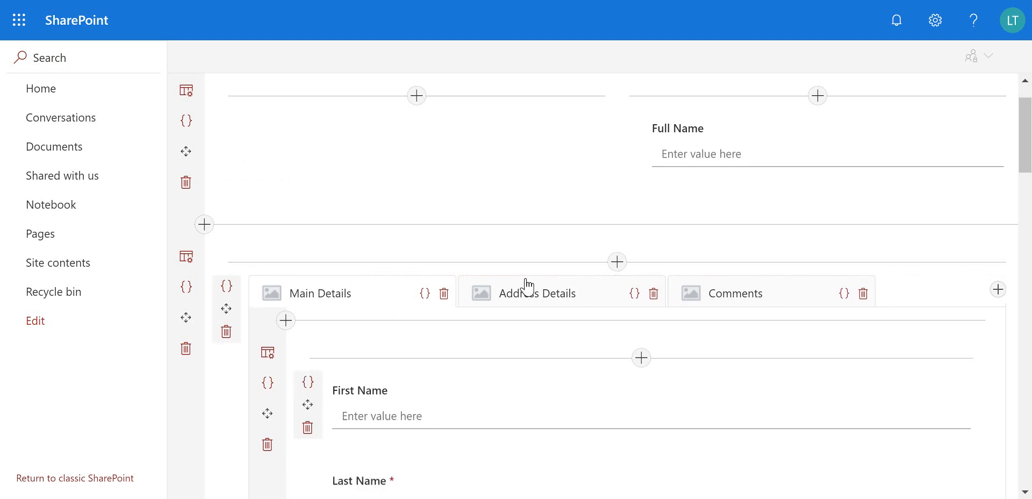
- Move the Full Name field into the Main Details tab and place it below Last Name
drag(629, 160, 415, 474)
drag(420, 482, 427, 456)
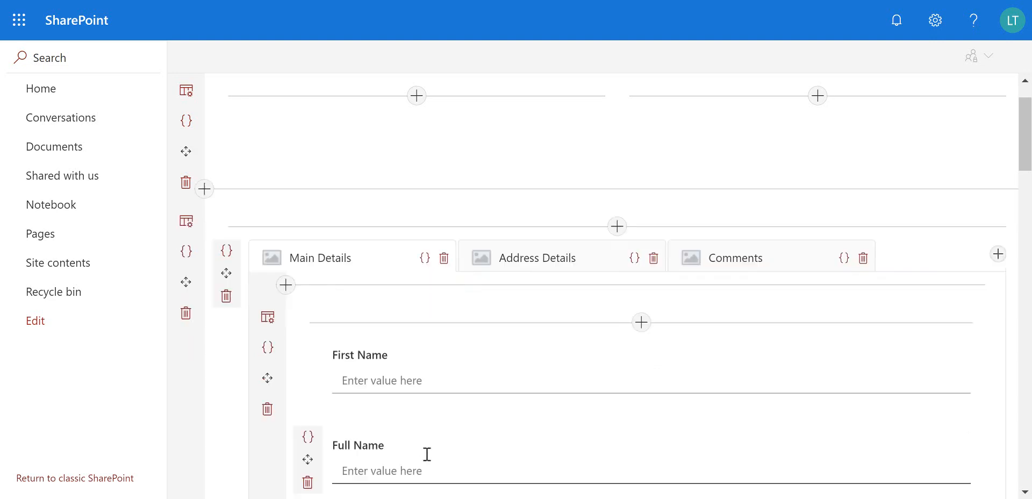
scroll(452, 403, down, 3)
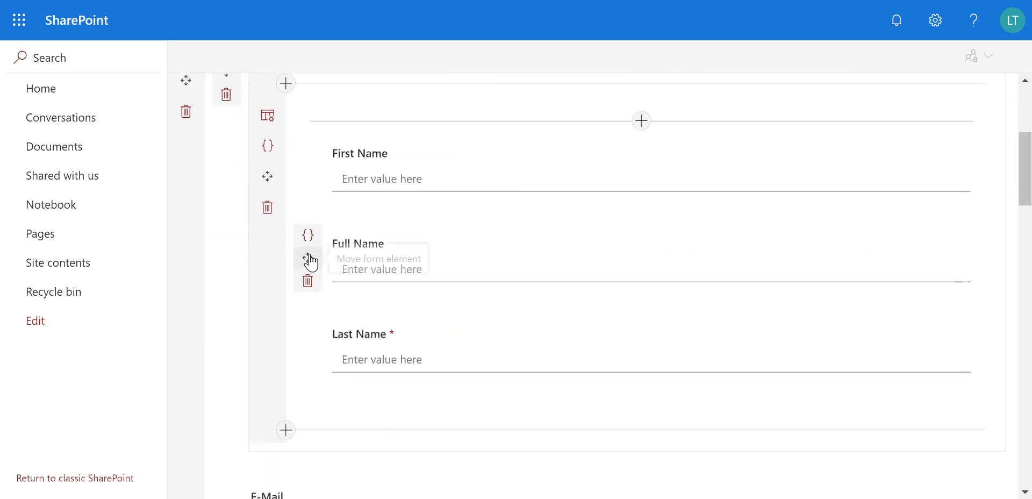
drag(307, 258, 401, 370)
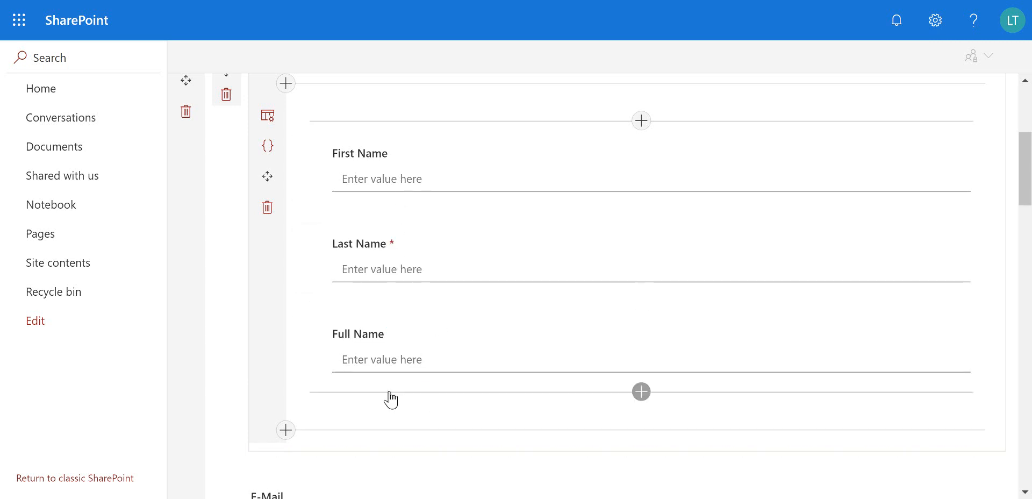
- Switch the Tabs control to the Address Details tab
scroll(451, 279, up, 3)
click(529, 223)
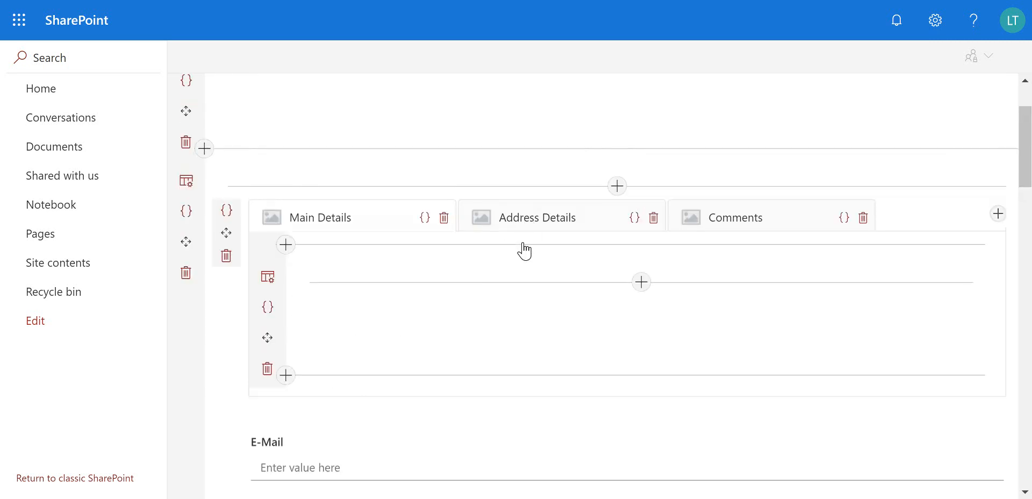
- Try to move the existing Address field from the lower part of the form up into the Address Details tab
scroll(494, 338, down, 6)
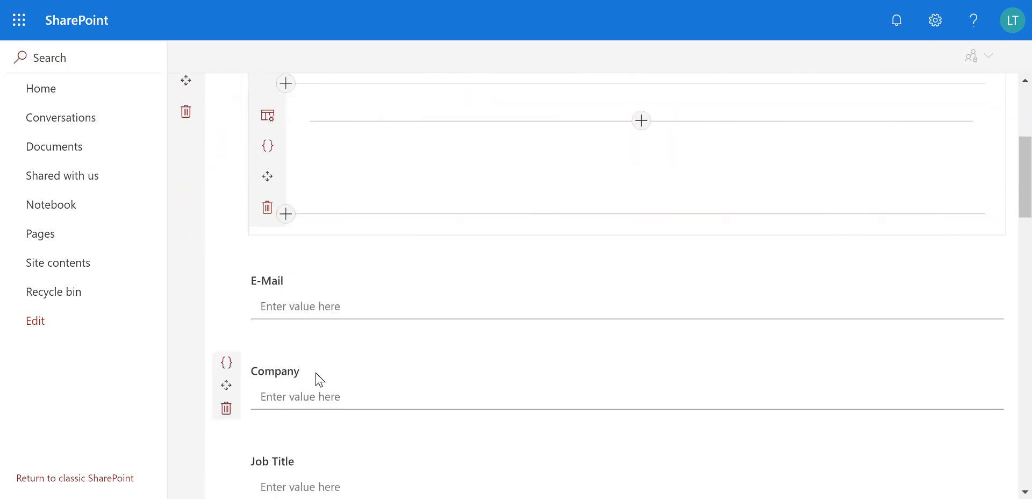
scroll(314, 371, down, 10)
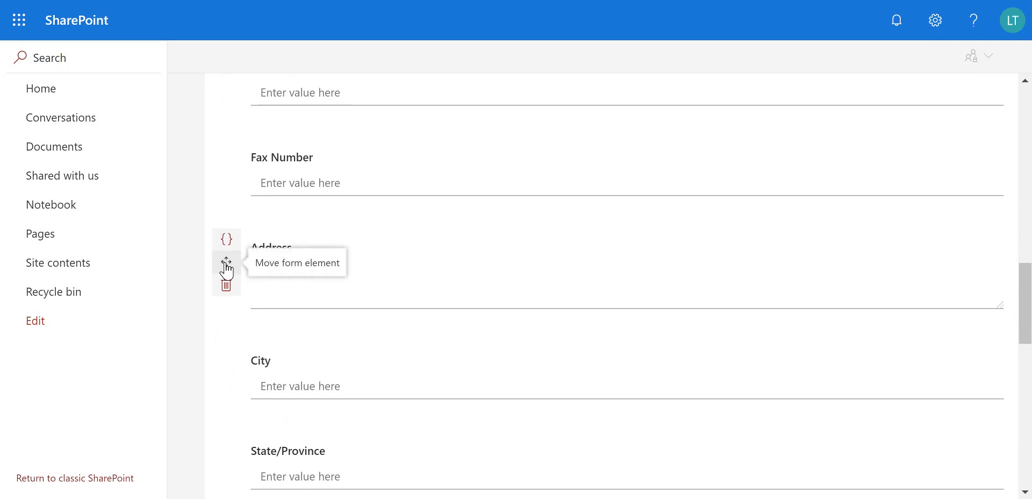
drag(226, 267, 396, 103)
scroll(419, 204, up, 3)
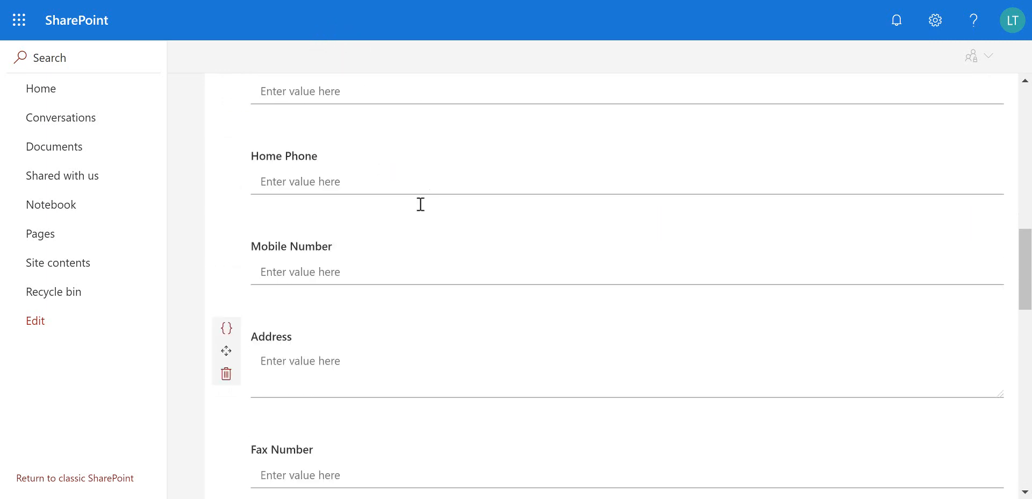
scroll(338, 354, up, 15)
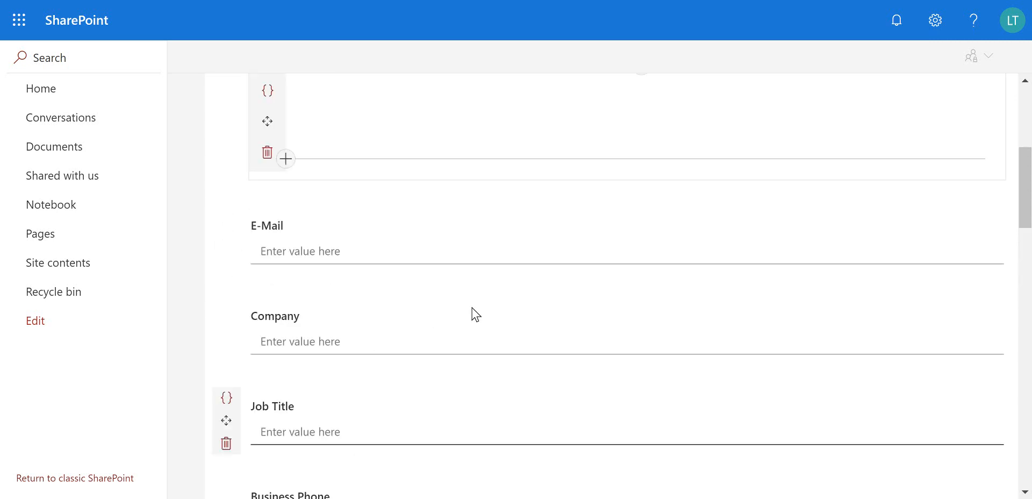
scroll(640, 343, down, 2)
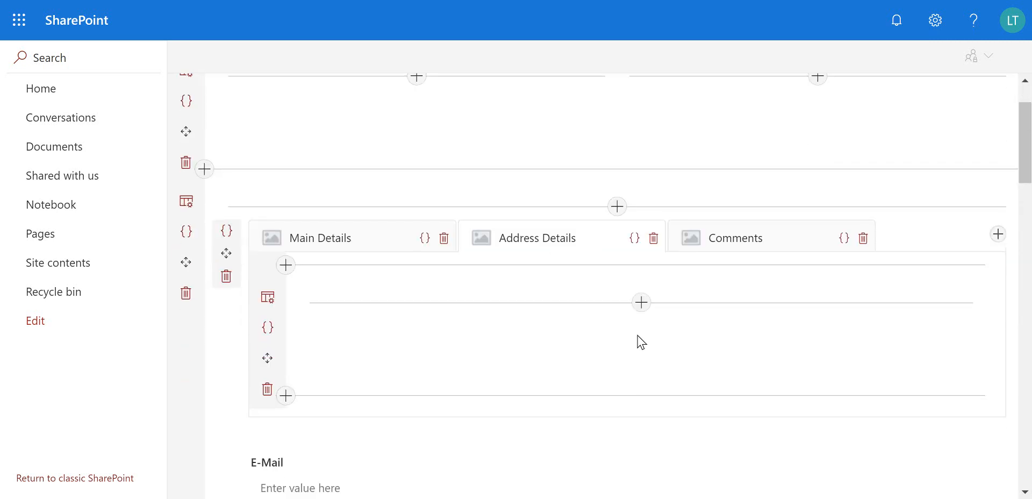
- Add the Address field inside the Address Details tab
click(641, 303)
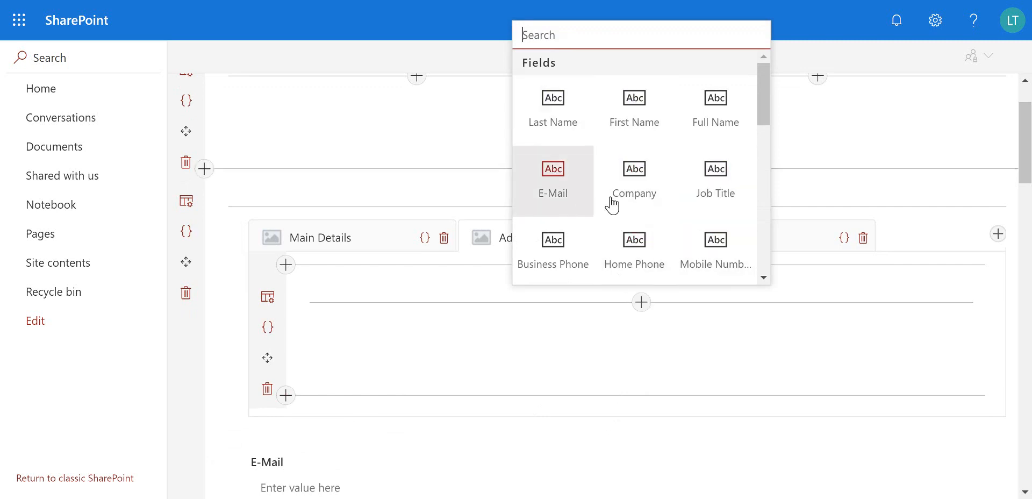
scroll(737, 167, down, 3)
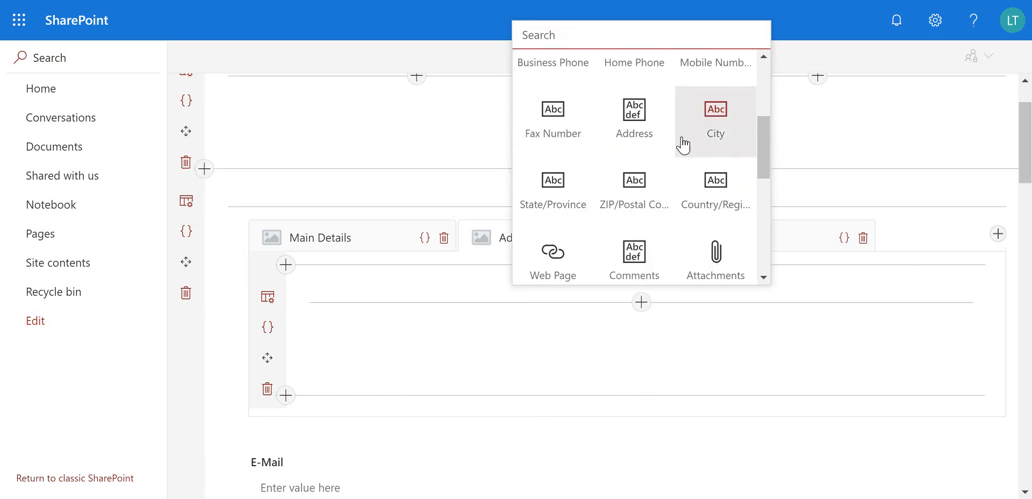
click(647, 134)
- Add the City field above Address in the Address Details tab
scroll(645, 317, down, 3)
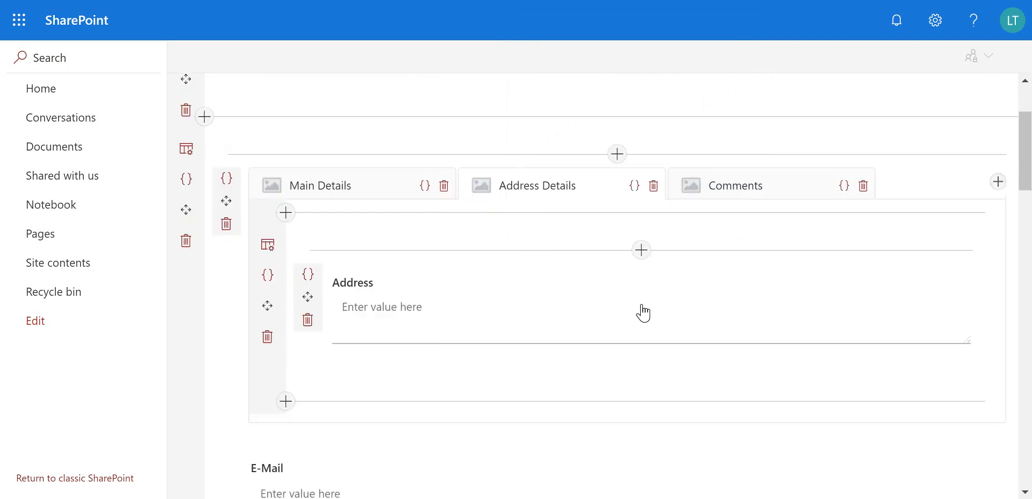
click(643, 162)
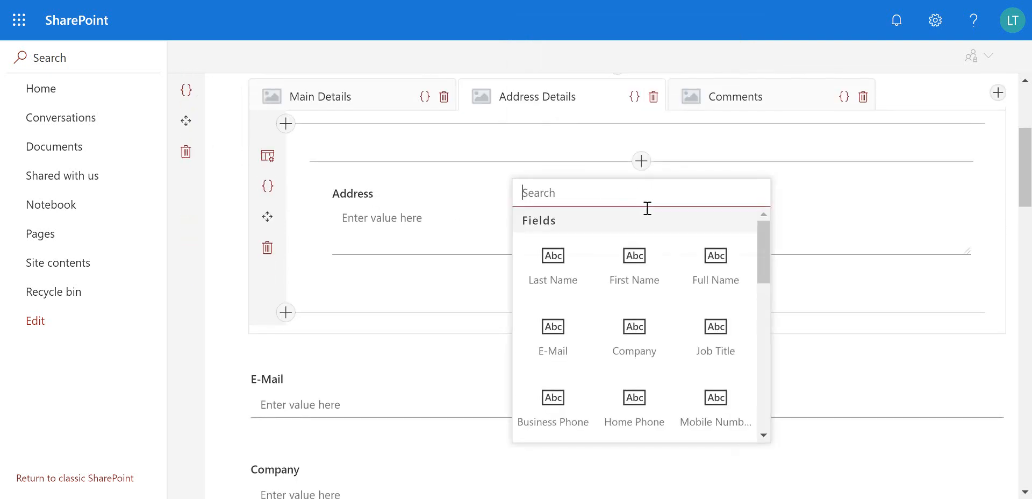
scroll(680, 314, down, 2)
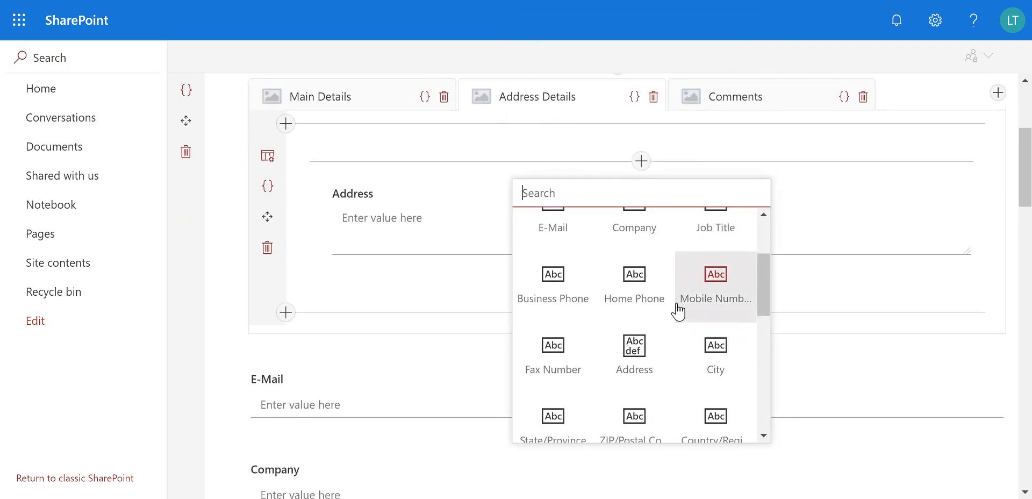
scroll(710, 322, down, 1)
click(712, 321)
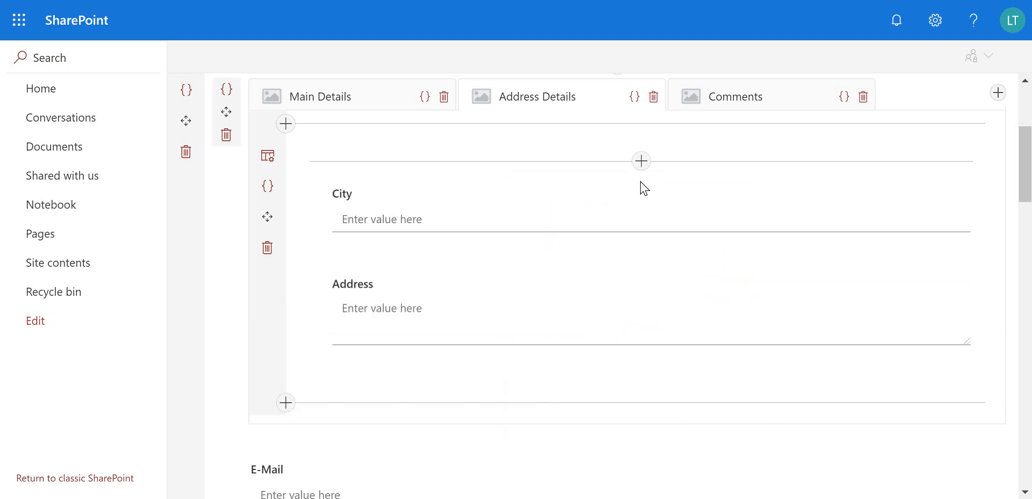
- Add the State/Province field above City in the Address Details tab
click(641, 162)
scroll(612, 358, down, 2)
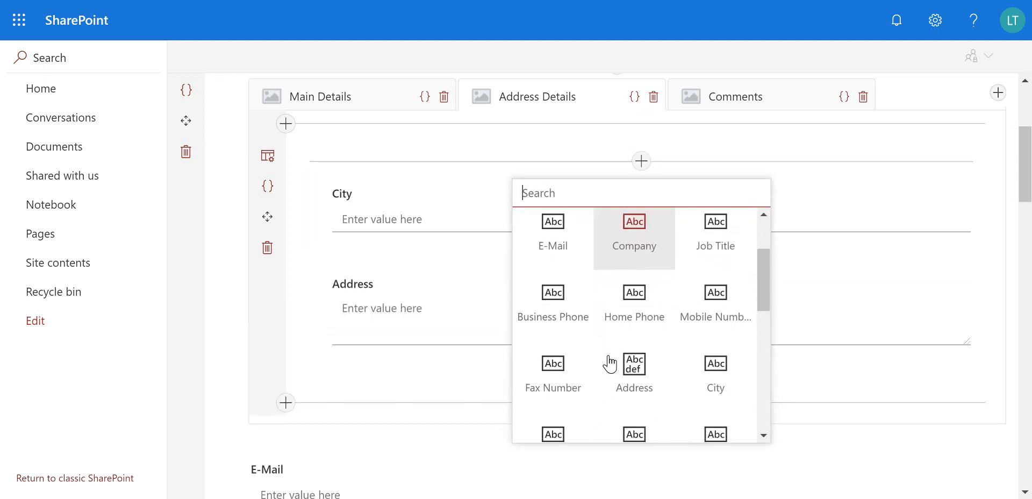
scroll(609, 364, down, 2)
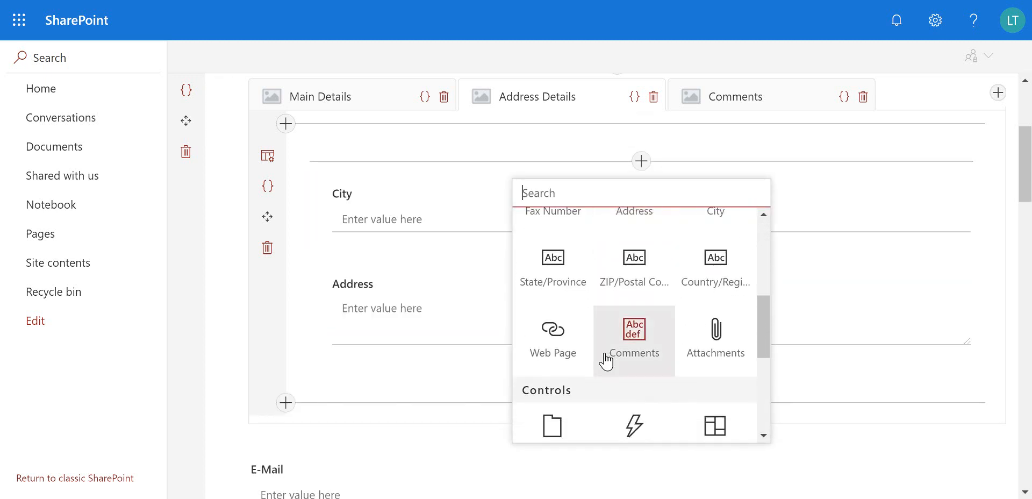
click(544, 278)
- Add the ZIP/Postal Code field below Address in the Address Details tab
scroll(570, 304, down, 3)
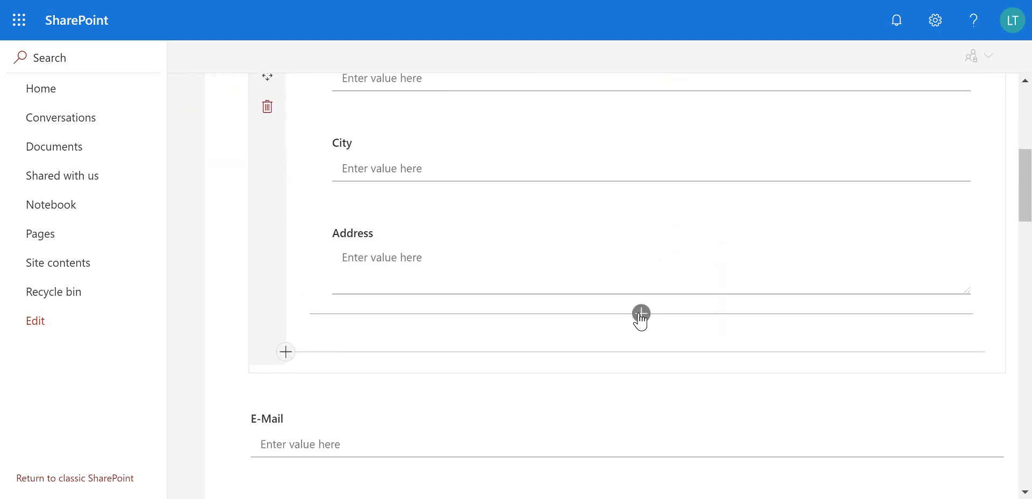
click(641, 314)
scroll(676, 234, down, 3)
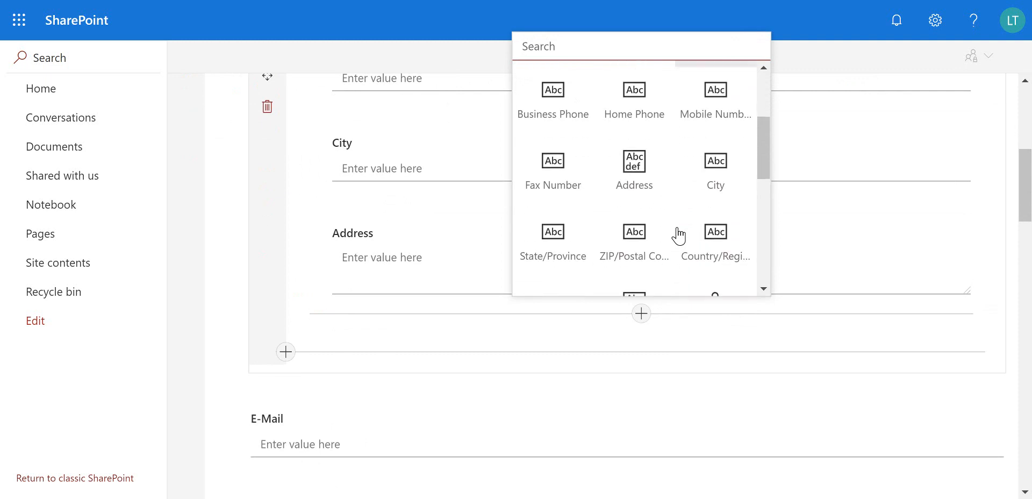
scroll(672, 231, down, 1)
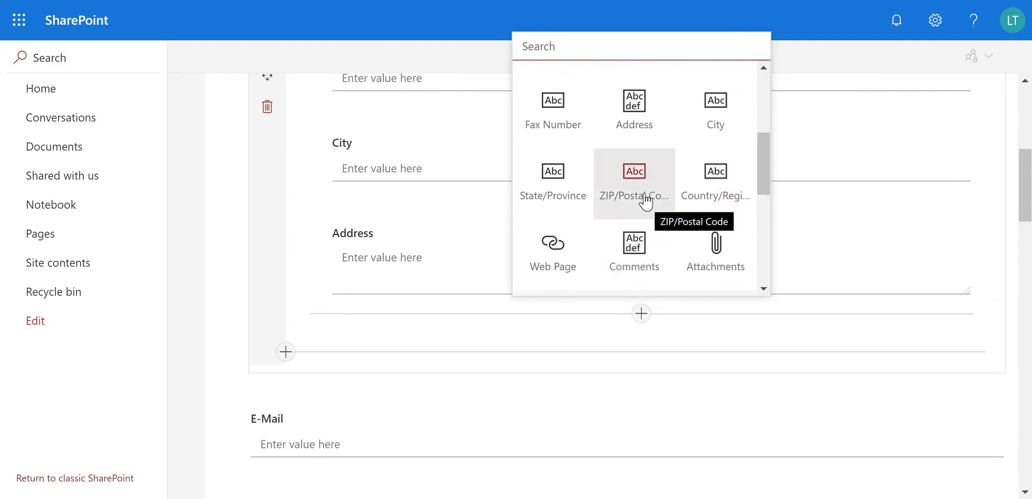
click(646, 203)
- Add the Country/Region field below ZIP/Postal Code in the Address Details tab
scroll(645, 232, down, 2)
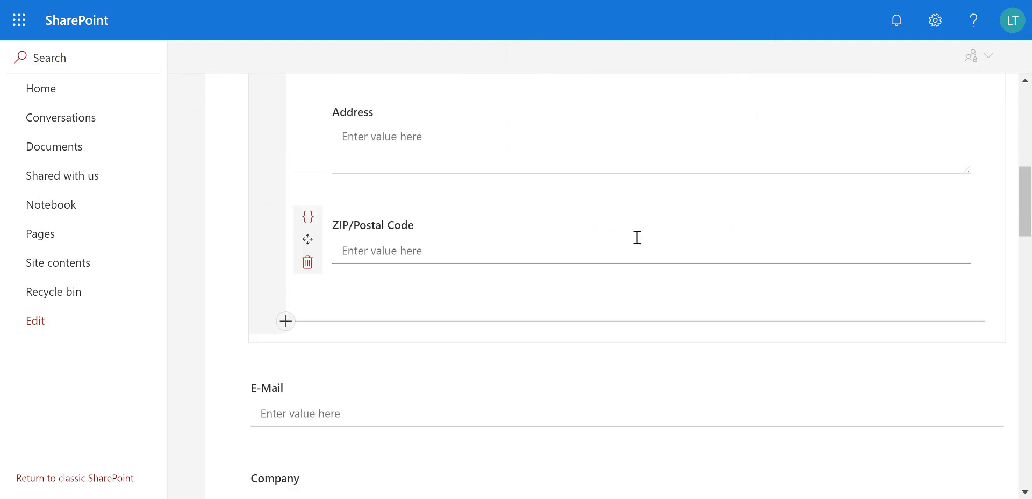
click(647, 290)
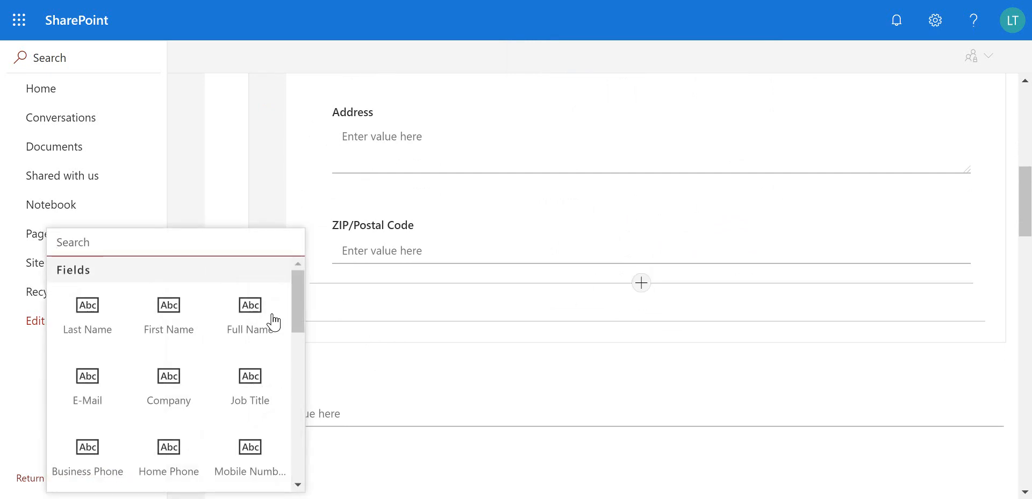
scroll(230, 338, down, 1)
scroll(231, 338, down, 3)
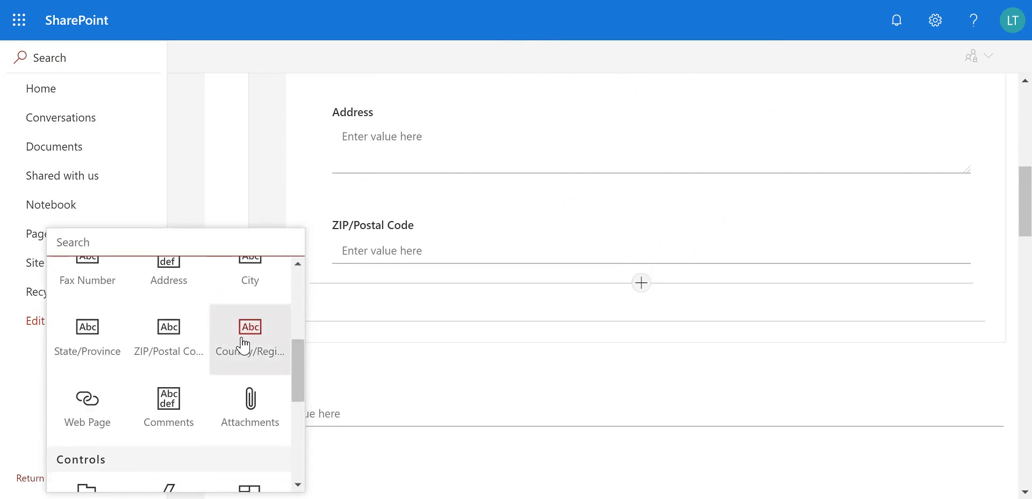
click(244, 345)
- Switch to the Comments tab and add the Comments field inside it
scroll(497, 290, up, 5)
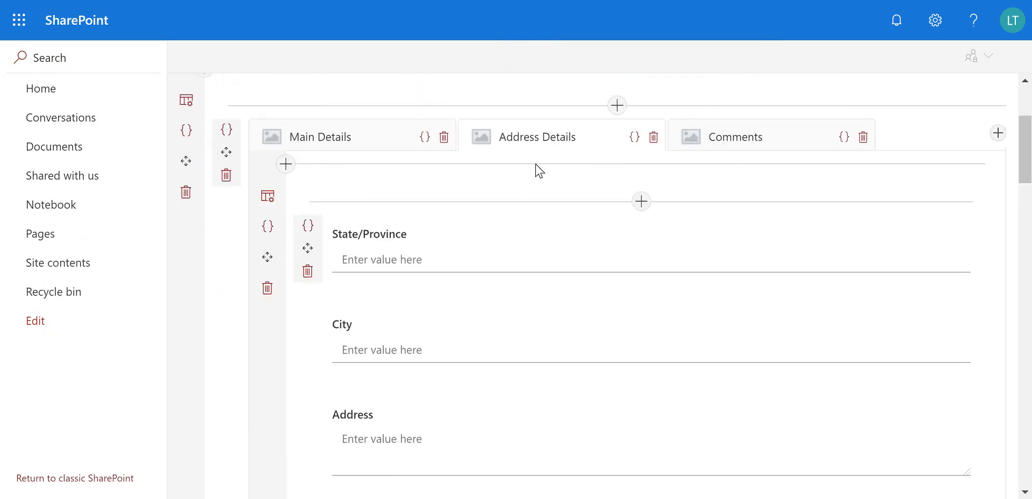
click(777, 140)
click(641, 201)
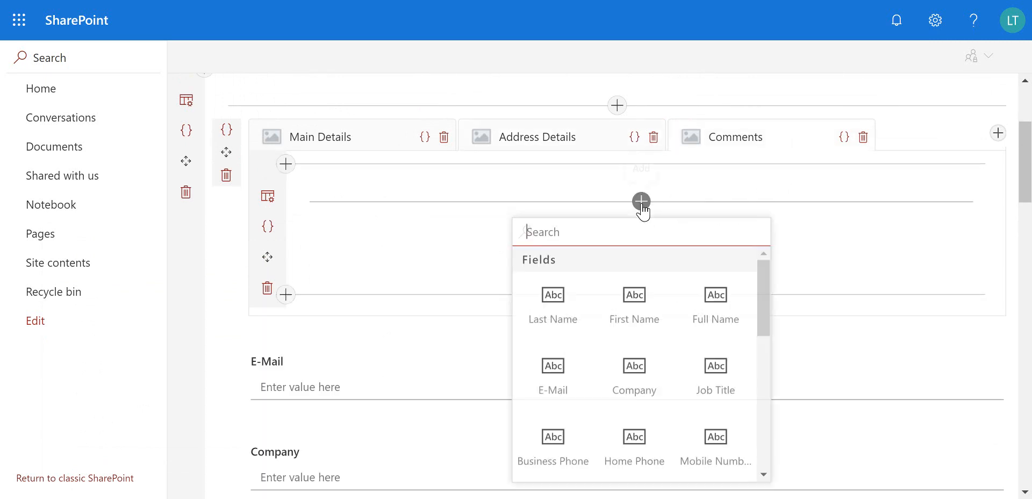
scroll(637, 333, down, 3)
scroll(633, 329, down, 1)
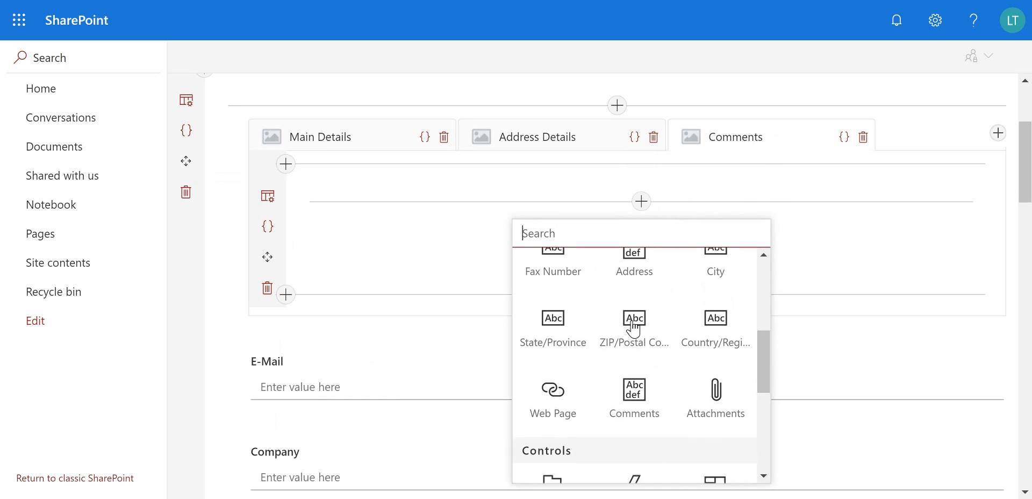
click(635, 390)
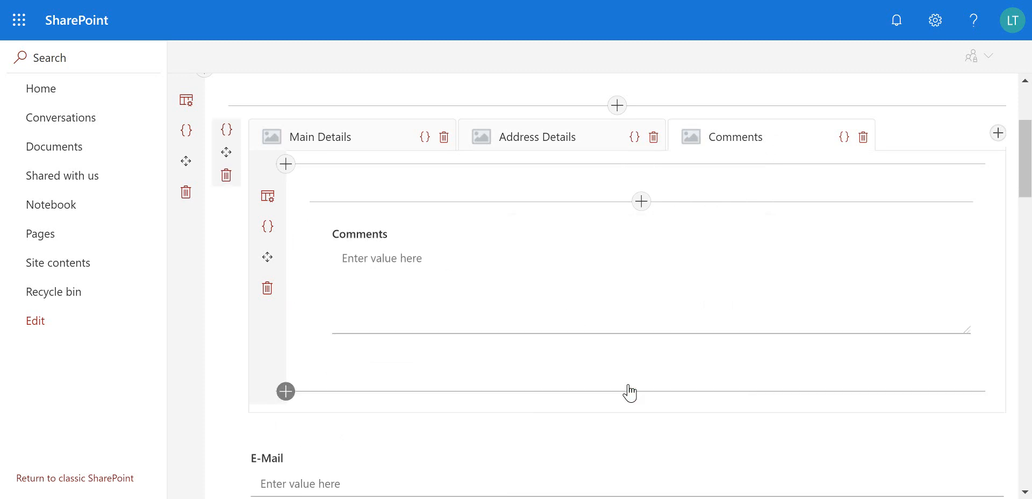
- Remove the empty two-column section above the Tabs control
scroll(516, 288, up, 4)
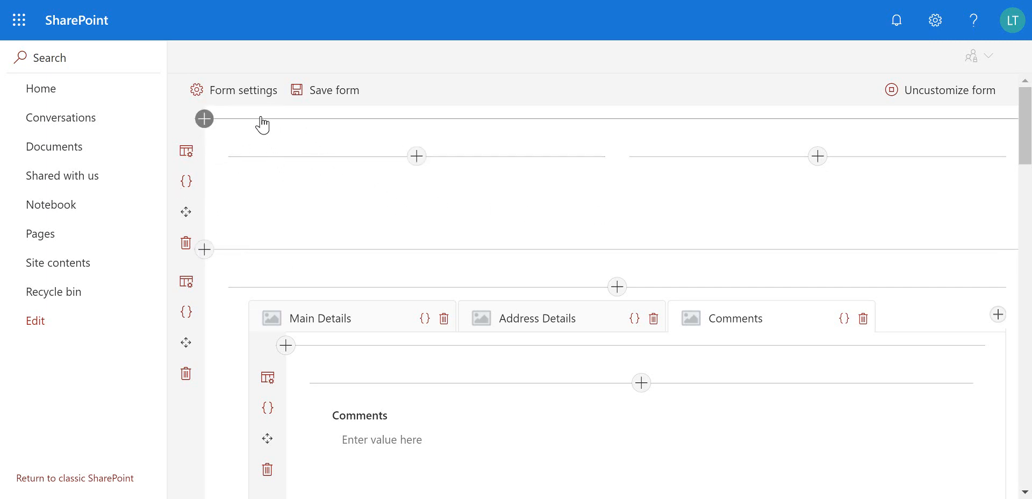
click(186, 242)
click(505, 289)
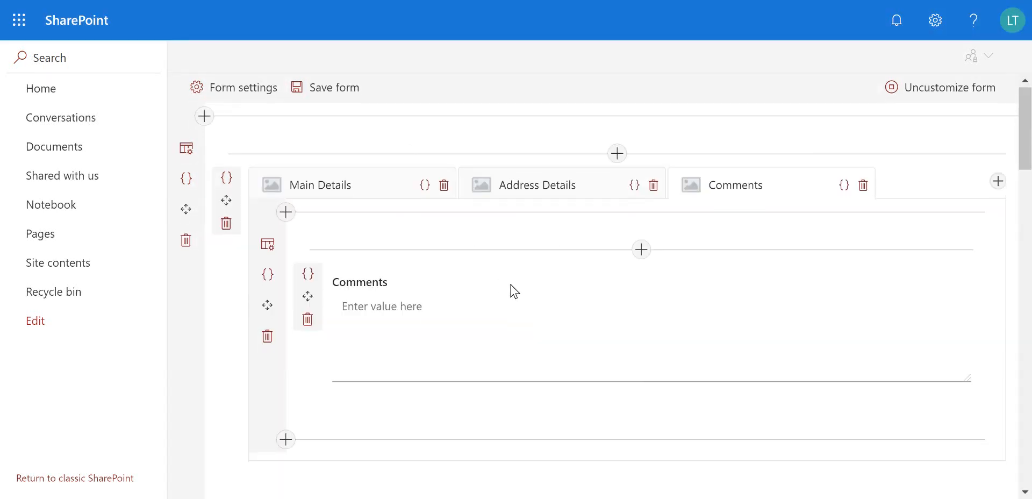
- Remove the leftover E-Mail, Company and Job Title fields below the Tabs control
scroll(511, 292, down, 5)
scroll(490, 280, down, 1)
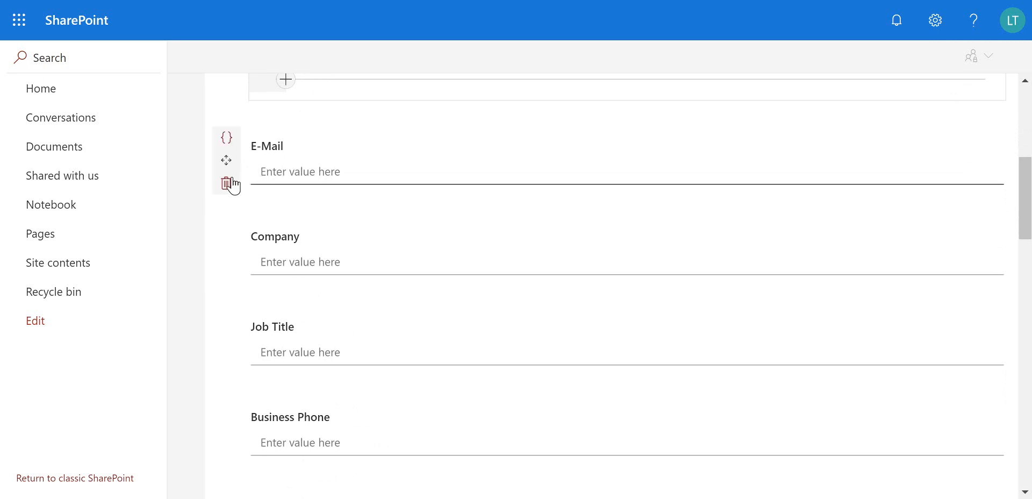
click(226, 183)
click(507, 295)
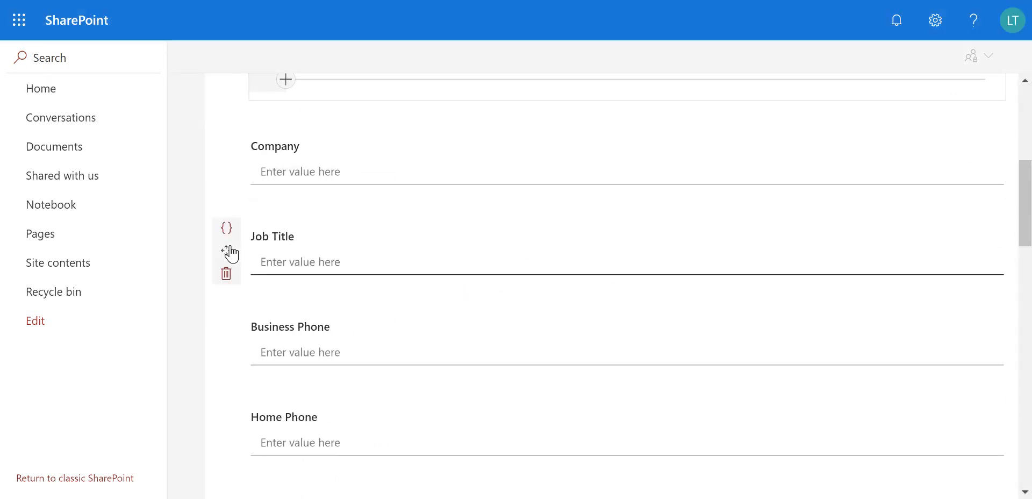
click(227, 183)
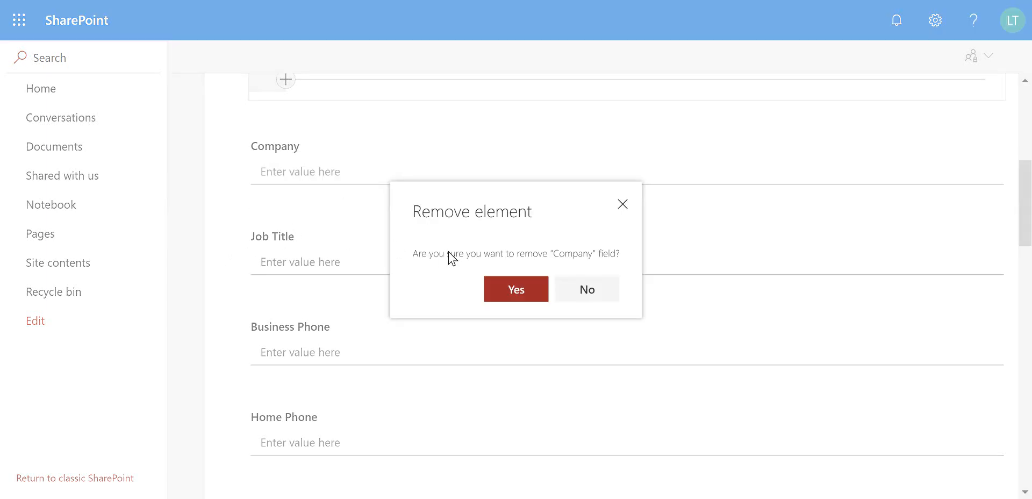
click(516, 290)
click(227, 184)
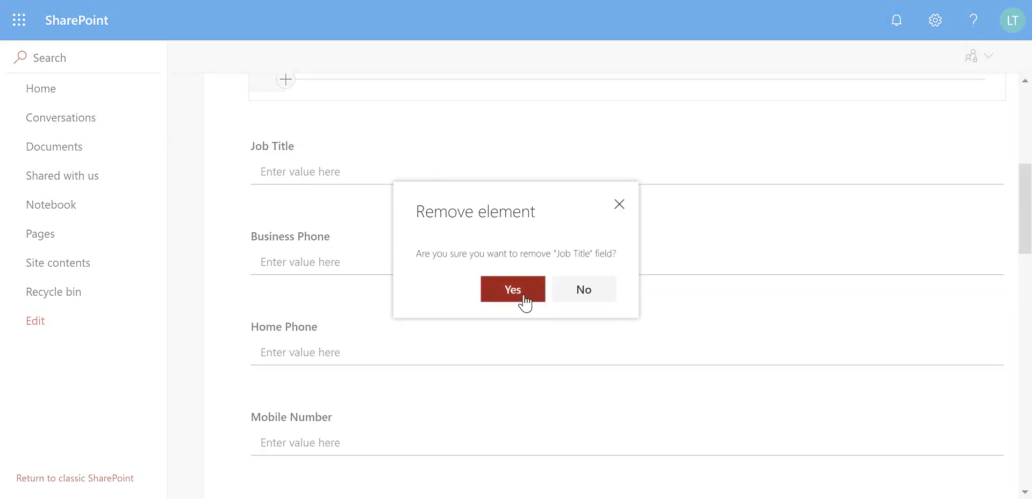
click(523, 297)
- Remove the leftover Business Phone, Home Phone and Mobile Number fields below the Tabs control
click(226, 183)
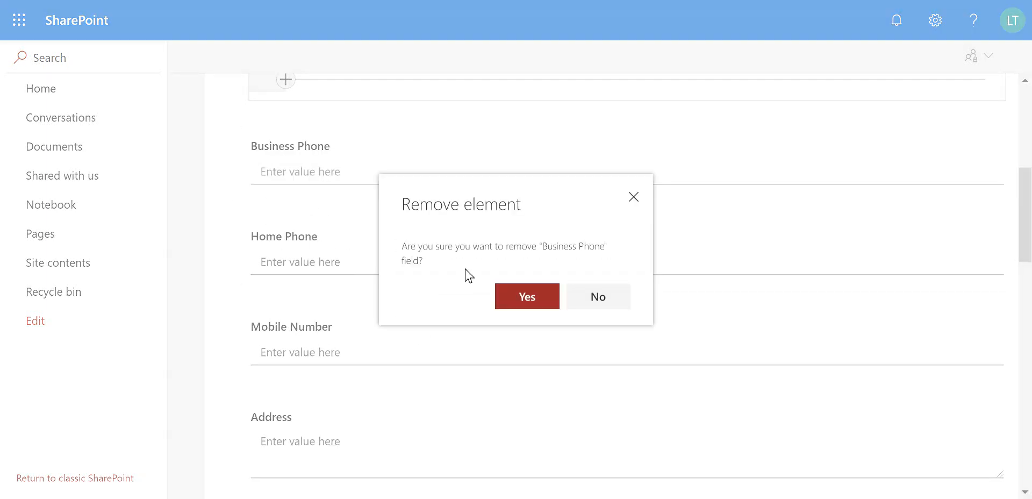
click(524, 295)
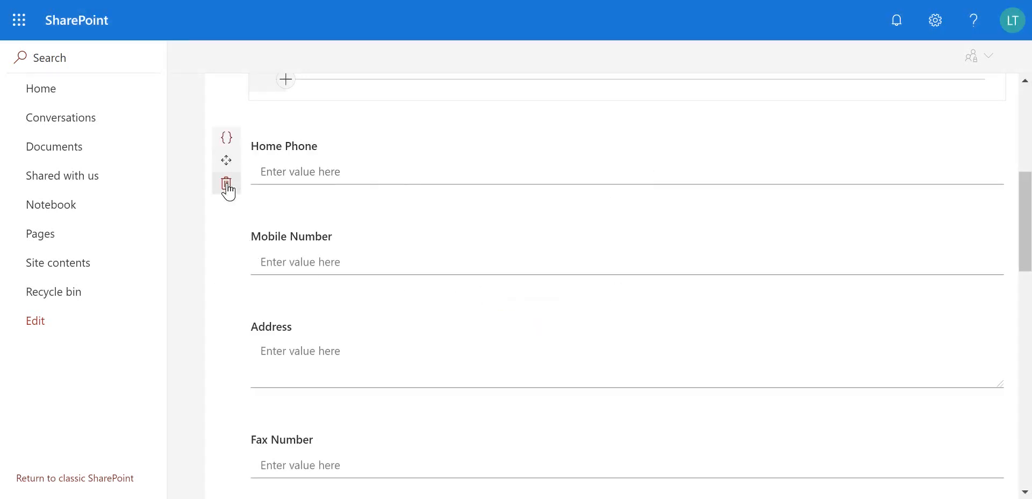
click(226, 183)
click(528, 292)
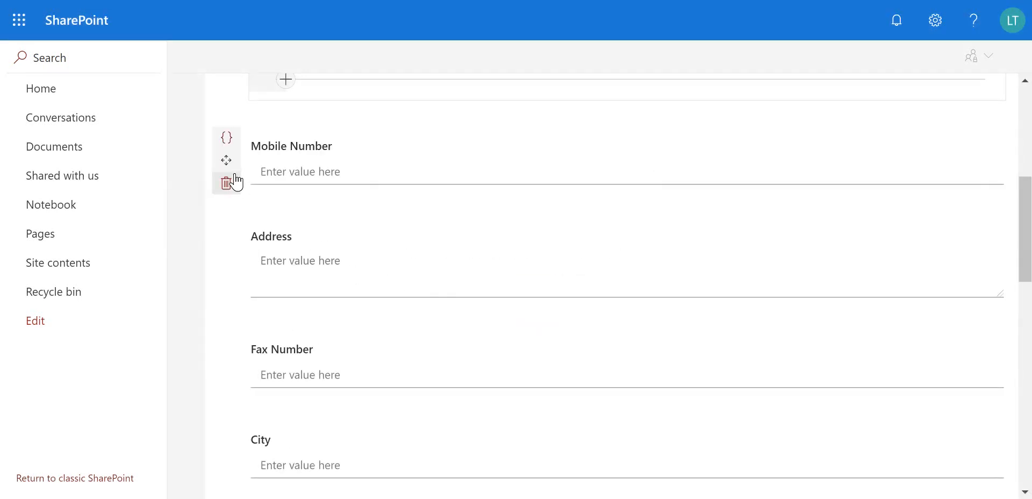
click(226, 183)
click(525, 296)
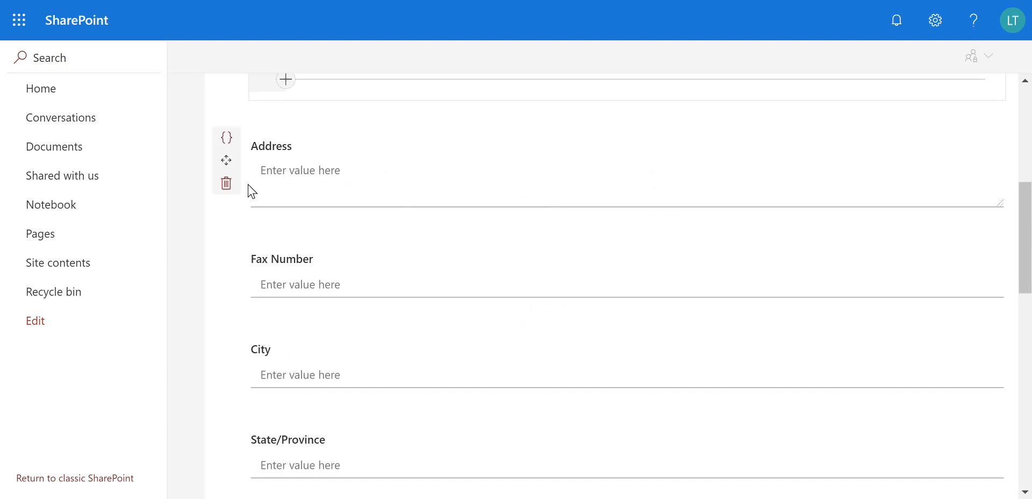
- Remove the duplicate Address and City fields and the leftover Fax Number field below the Tabs control
click(228, 185)
click(505, 290)
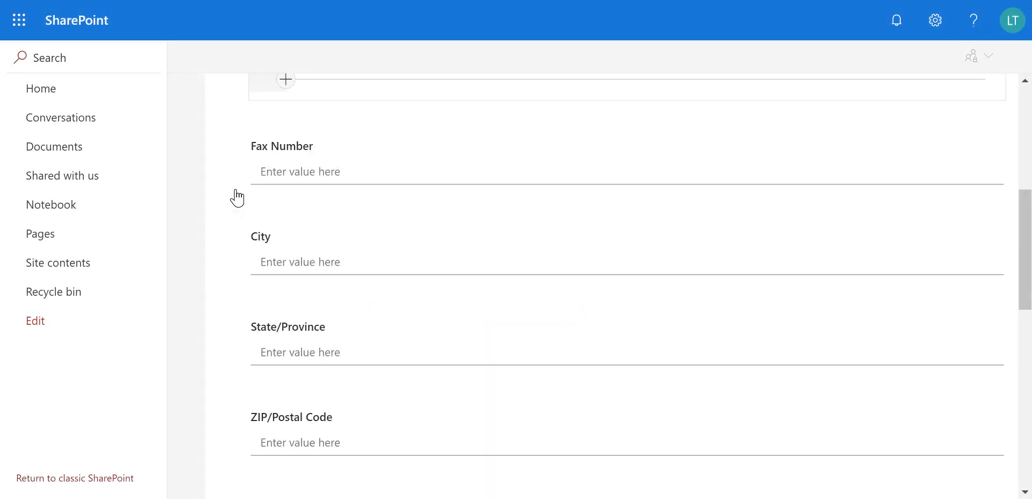
click(227, 183)
click(524, 298)
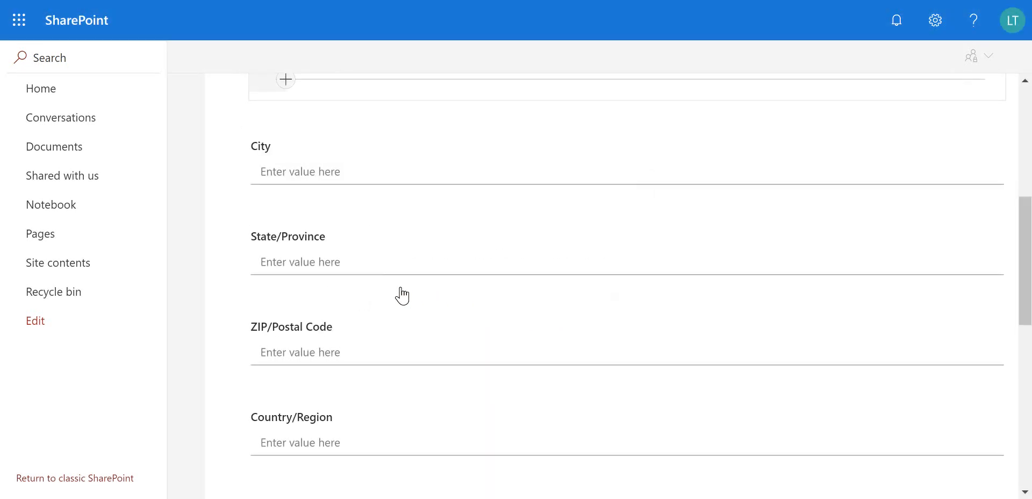
click(227, 184)
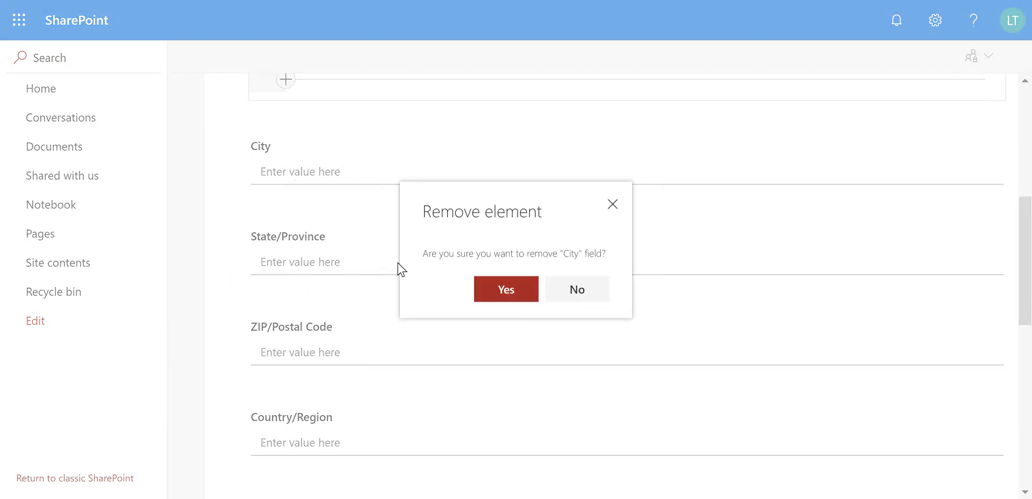
click(490, 302)
- Remove the duplicate State/Province, ZIP/Postal Code and Country/Region fields below the Tabs control
click(228, 184)
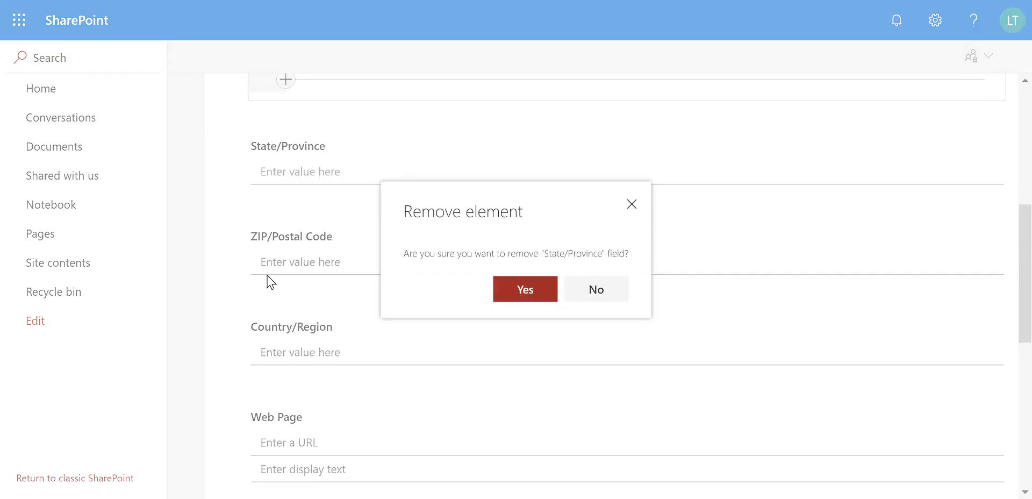
click(504, 295)
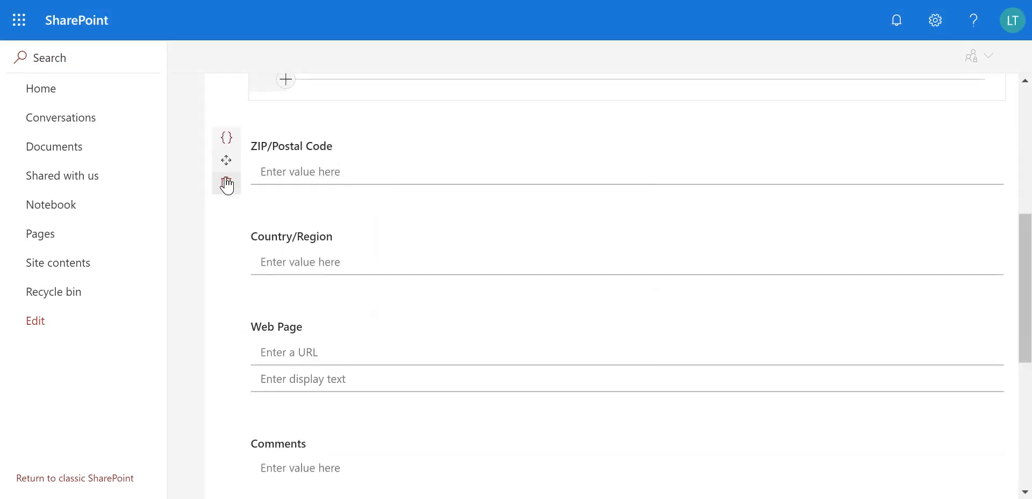
click(227, 183)
click(526, 301)
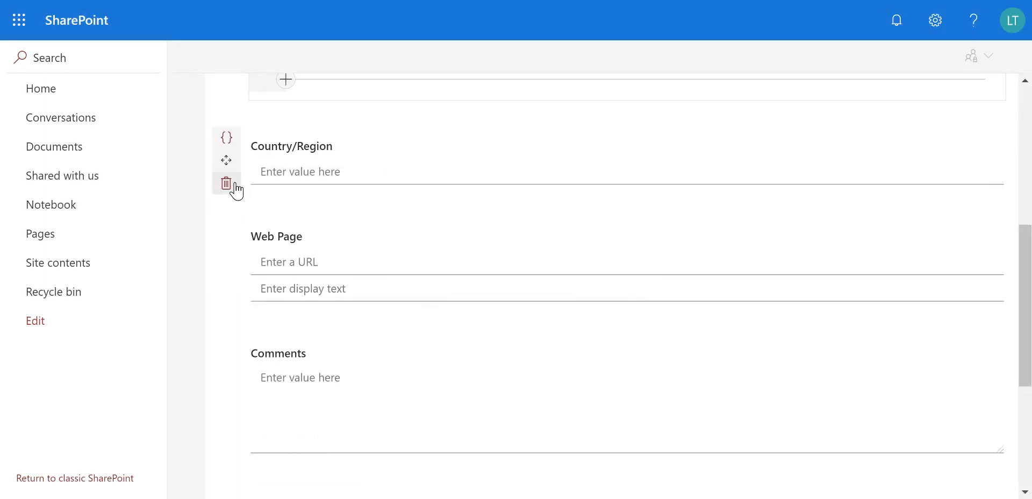
click(228, 186)
click(535, 300)
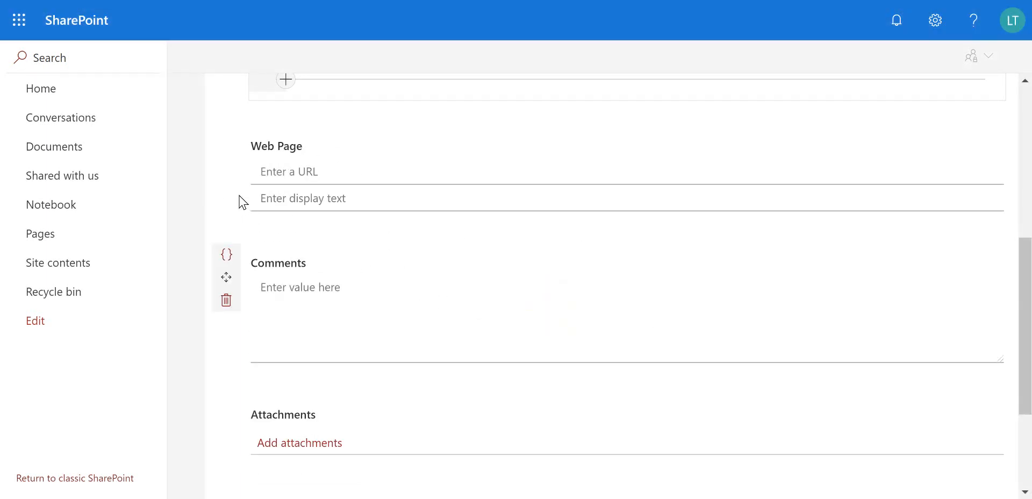
- Remove the Web Page, duplicate Comments and Attachments fields below the Tabs control
click(229, 186)
click(509, 295)
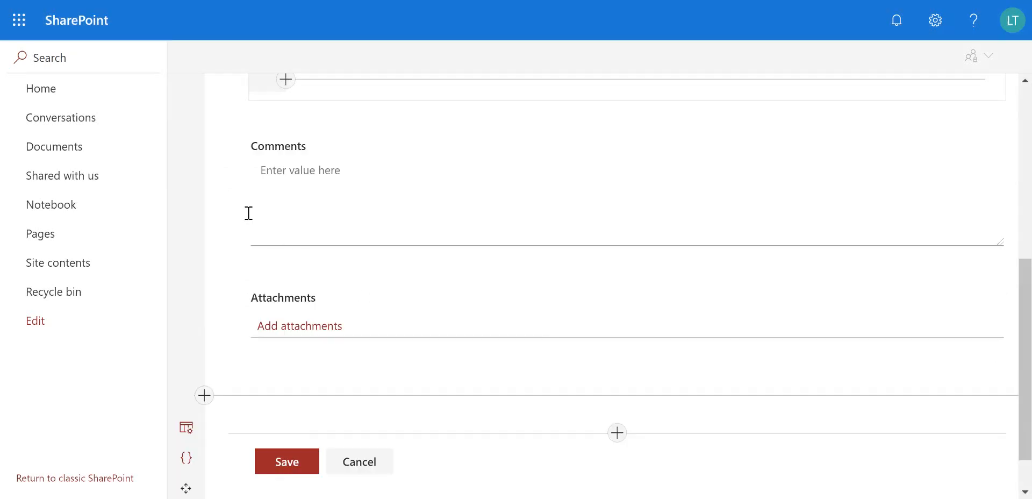
click(229, 186)
click(514, 288)
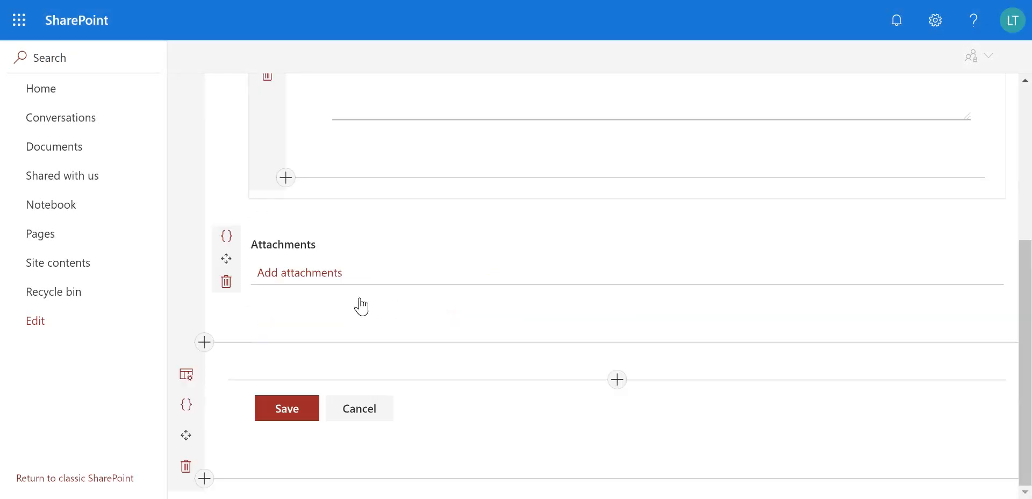
click(234, 284)
click(515, 293)
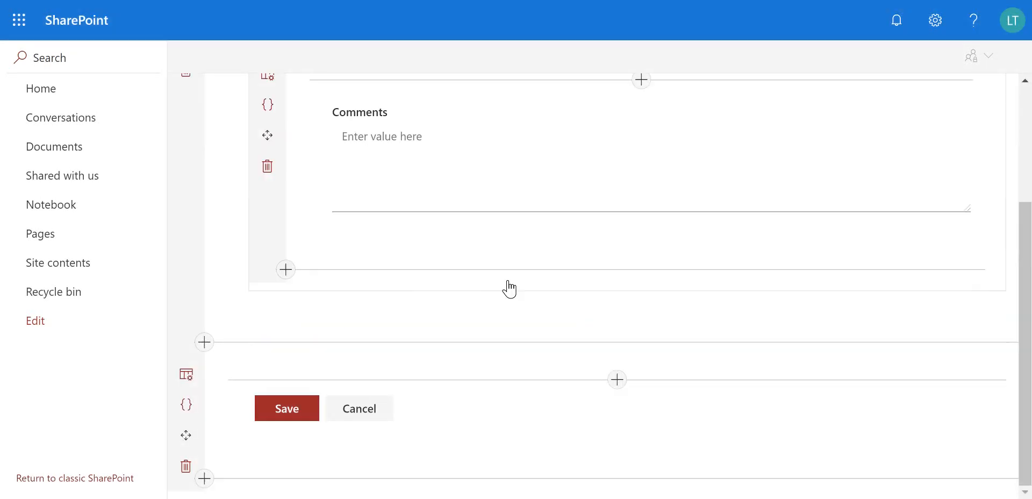
- Check the contents of the Main Details, Address Details and Comments tabs and save the form customization
scroll(533, 301, up, 2)
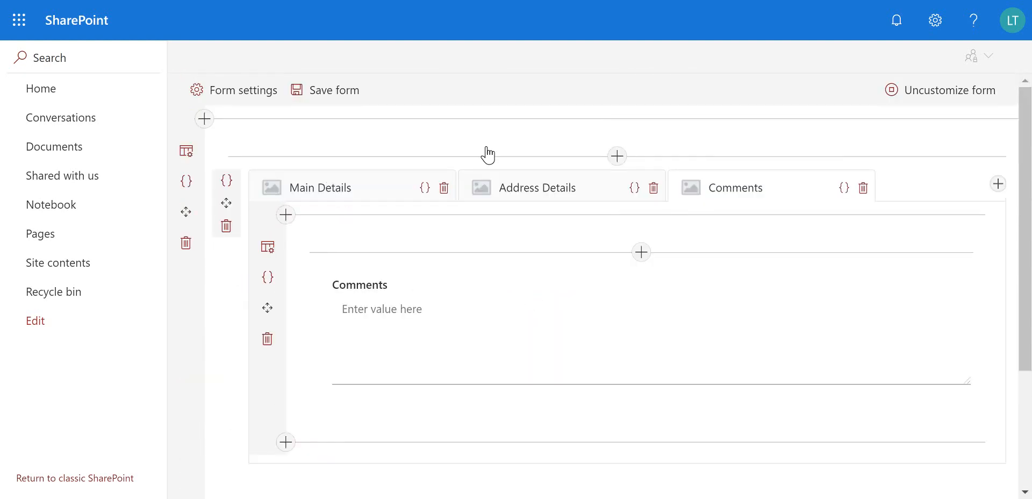
click(392, 185)
click(559, 191)
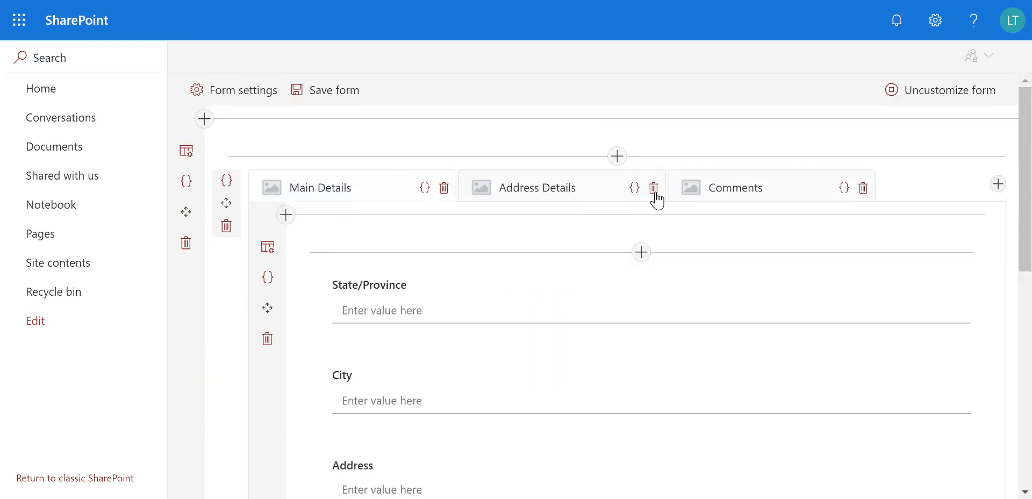
click(723, 192)
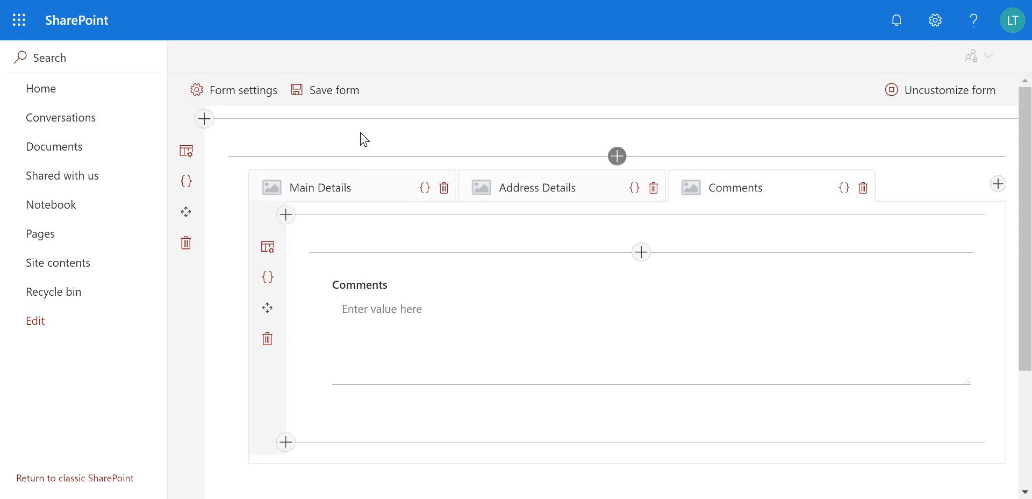
click(340, 102)
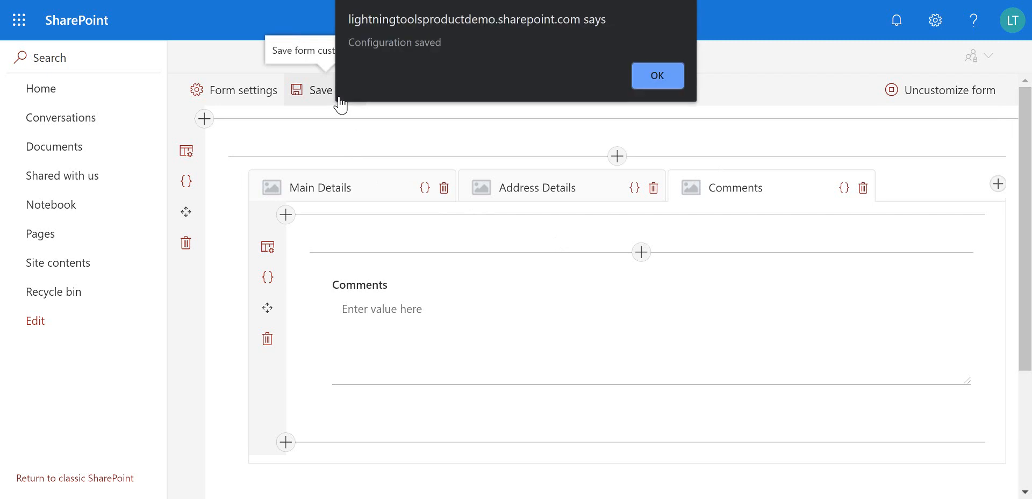
click(660, 76)
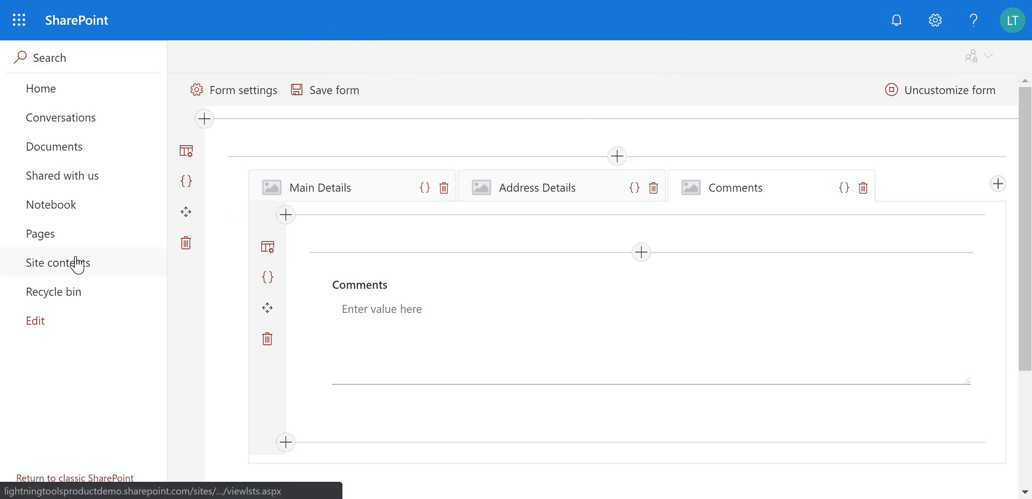
- Return to the Contacts list through the site contents and start a new item
click(116, 258)
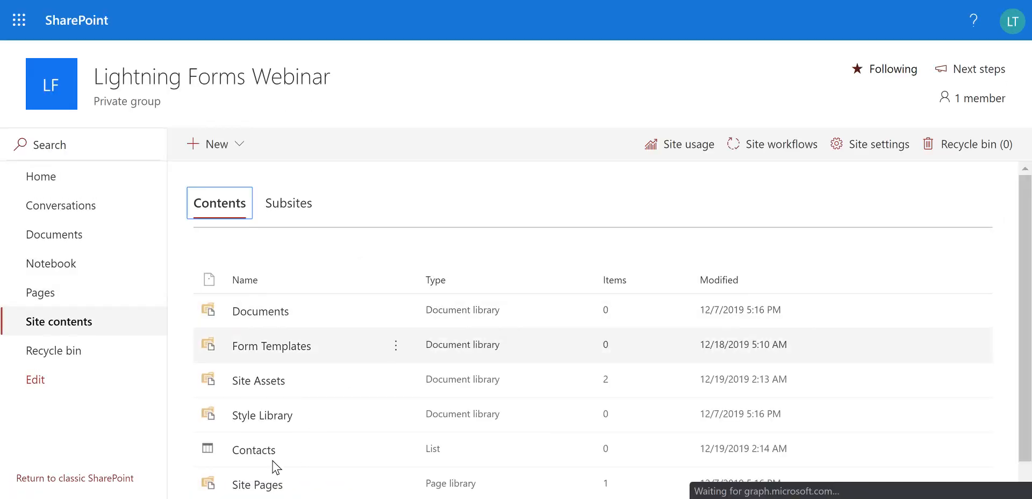
click(265, 452)
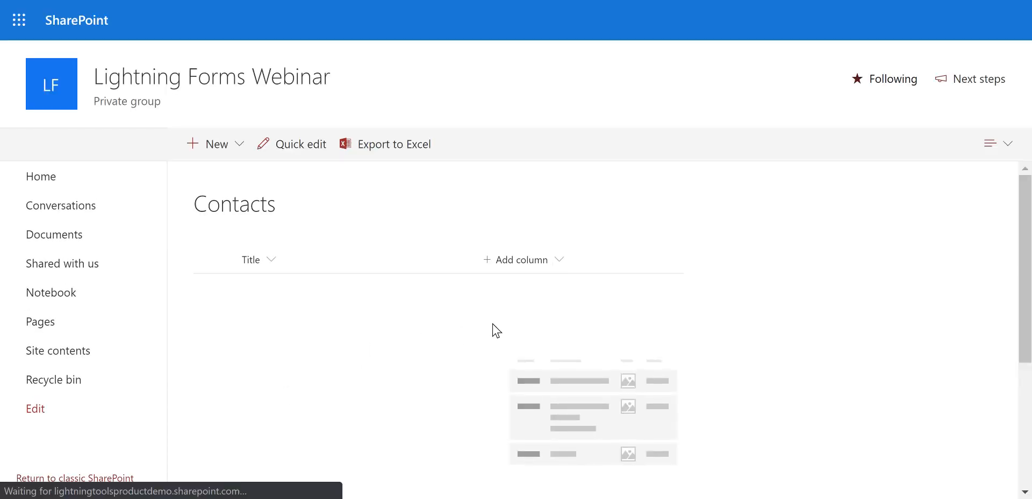
click(215, 151)
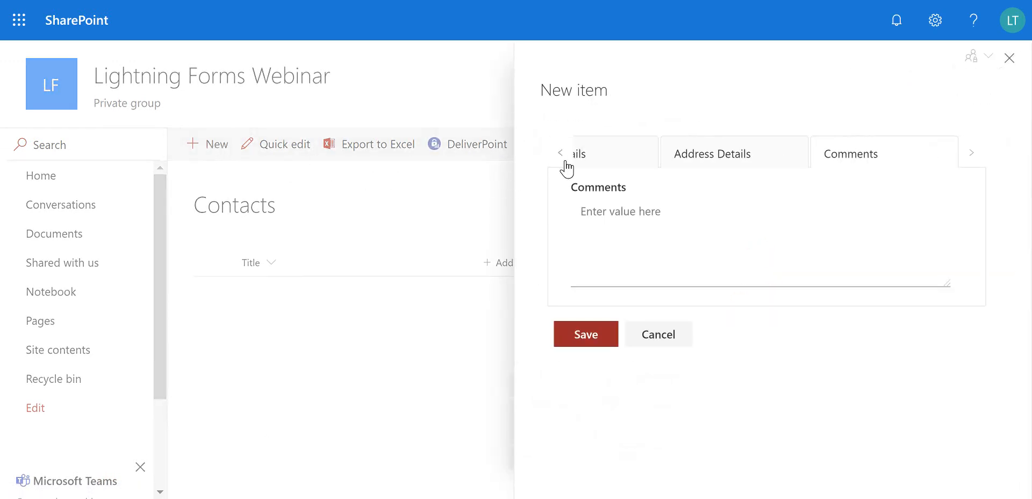
- Fill in the contact's first name, last name and full name in the Main Details tab
click(597, 156)
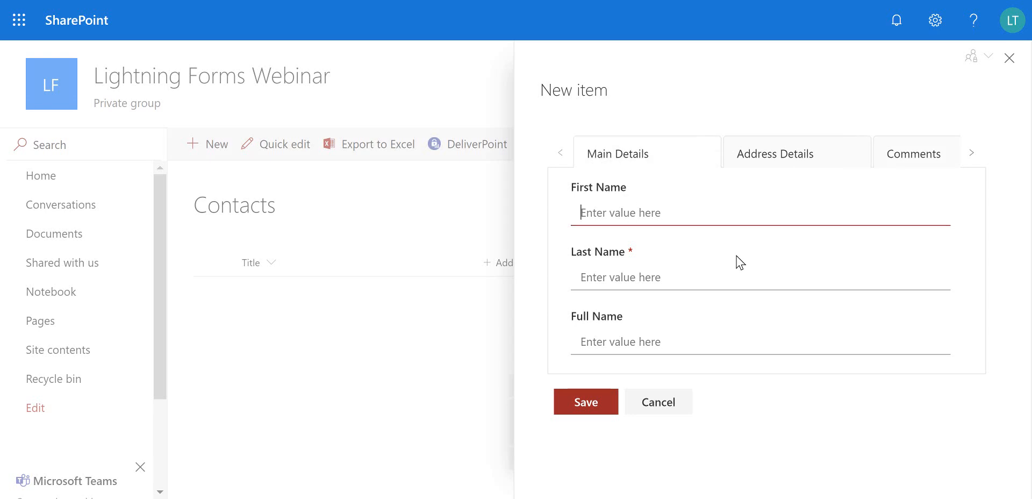
key(Tab)
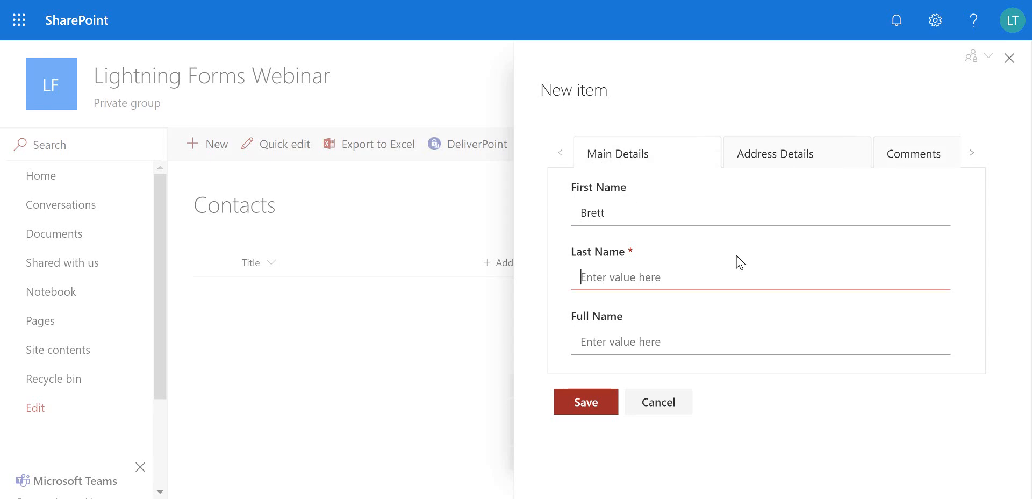
text(Lonsdale)
key(Tab)
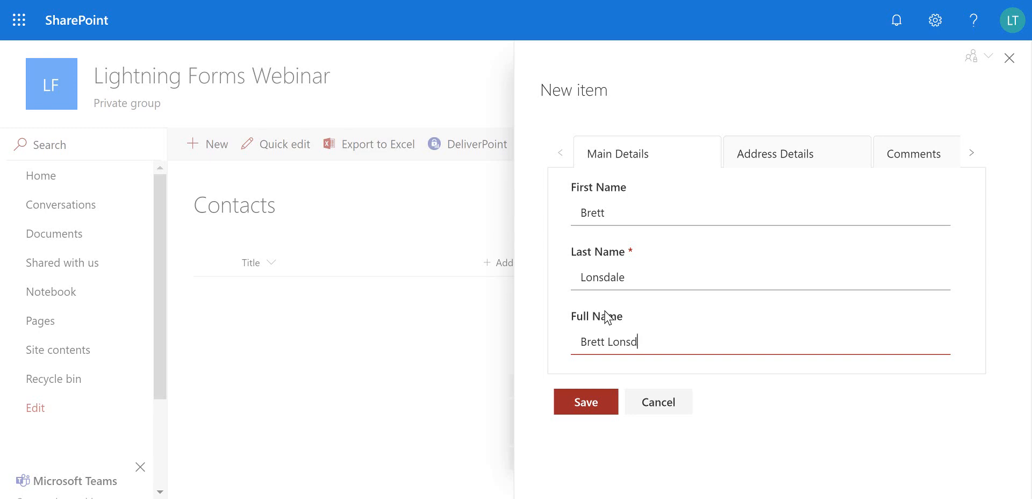
click(848, 325)
- Look over the Address Details tab, enter a comment starting with "Hi" in the Comments tab, and save the new contact
click(767, 162)
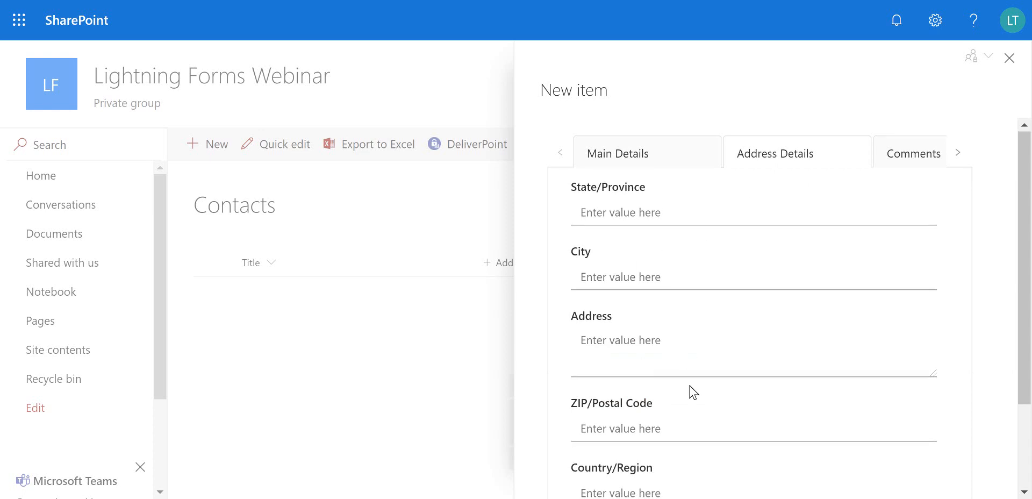
scroll(691, 391, down, 2)
scroll(698, 360, up, 2)
click(906, 160)
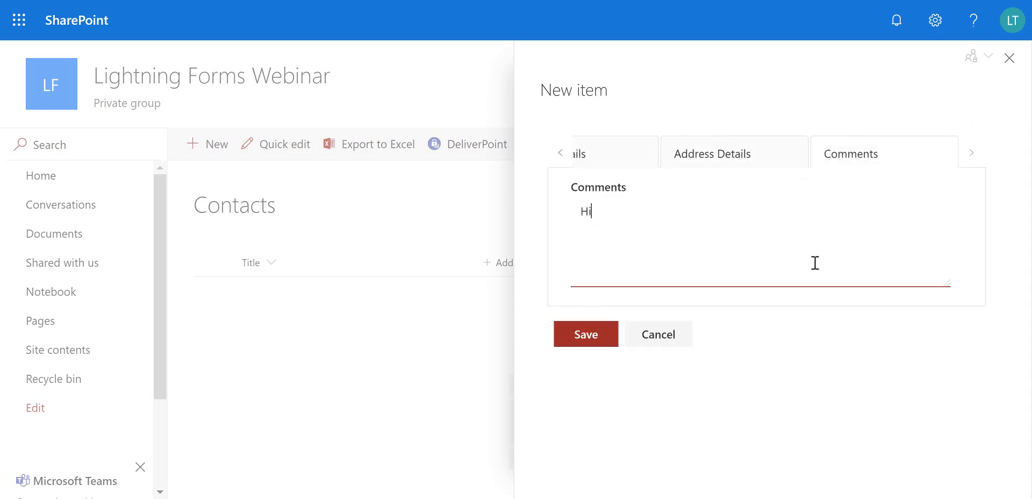
click(603, 342)
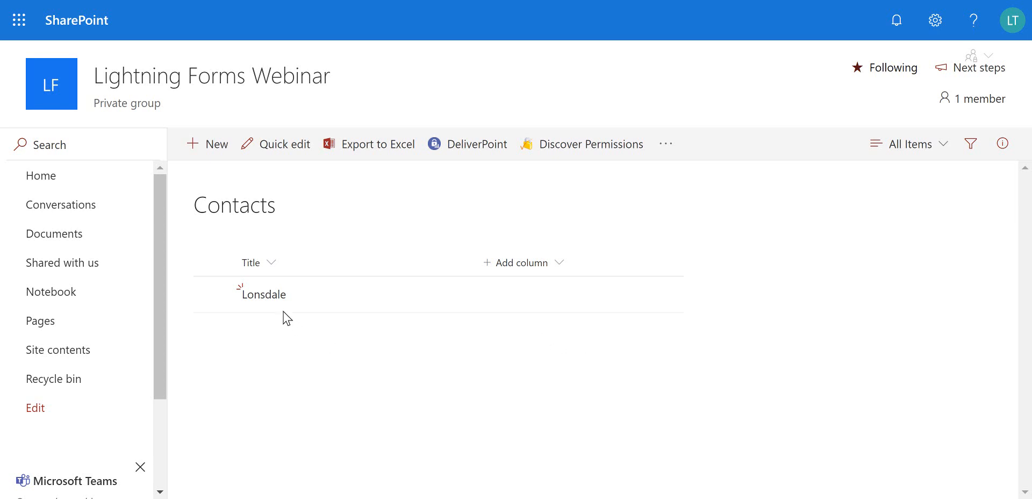
- Open the saved contact from the Contacts list and examine the layout of its display form
click(273, 300)
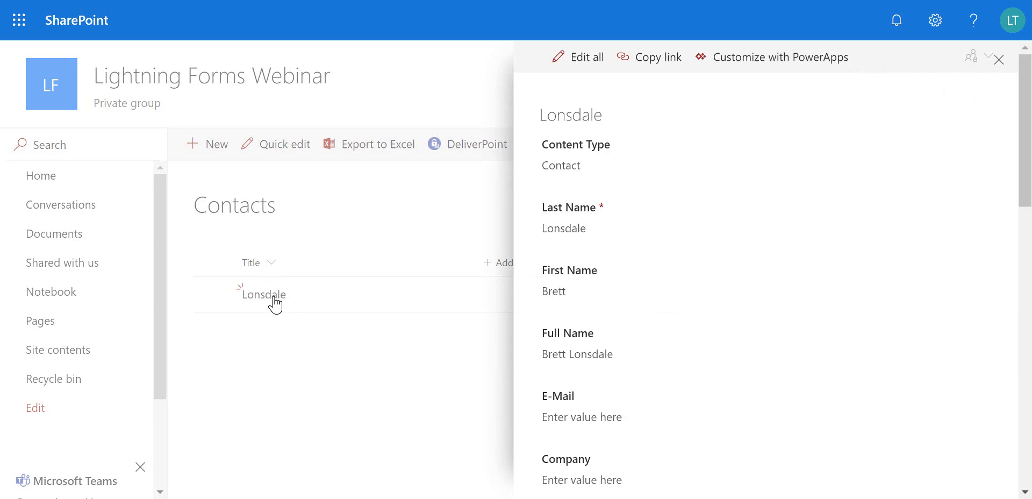
scroll(714, 309, down, 15)
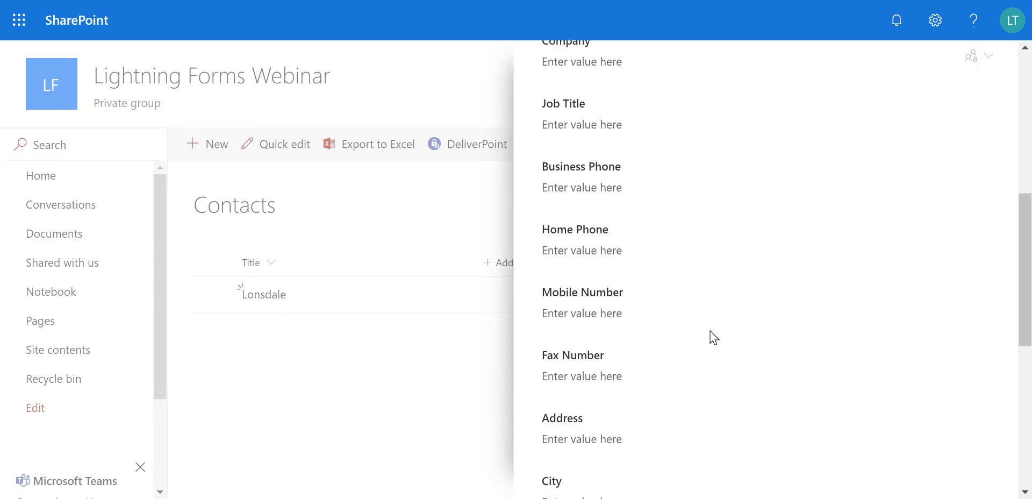
scroll(714, 338, up, 10)
scroll(763, 320, up, 4)
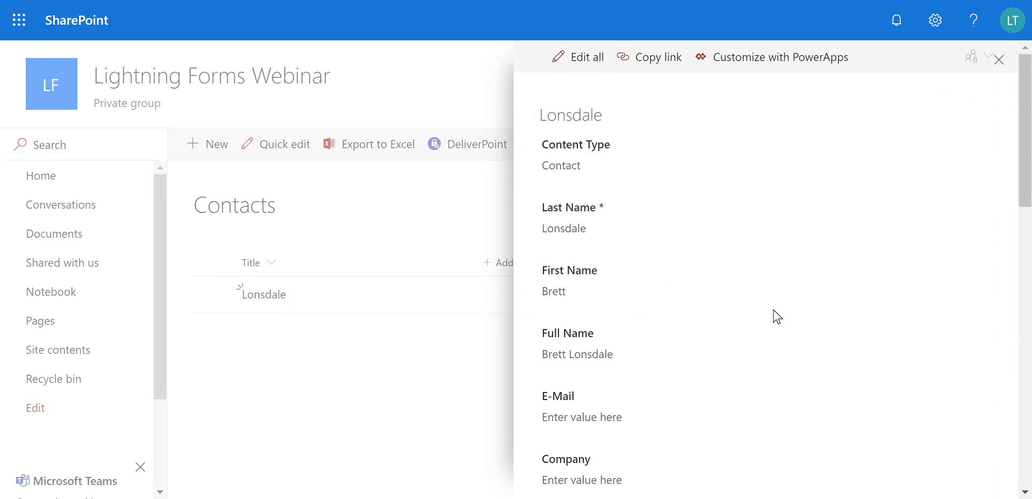